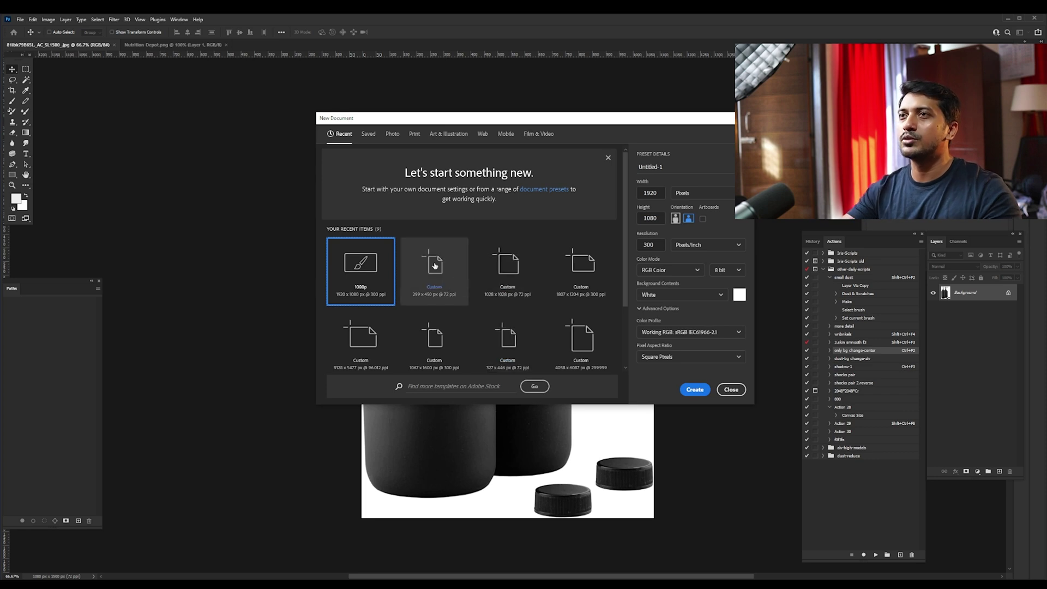
Step: Create a new document from the recent 299 x 450 px, 72 ppi preset and return to the bottle photo
double_click(432, 283)
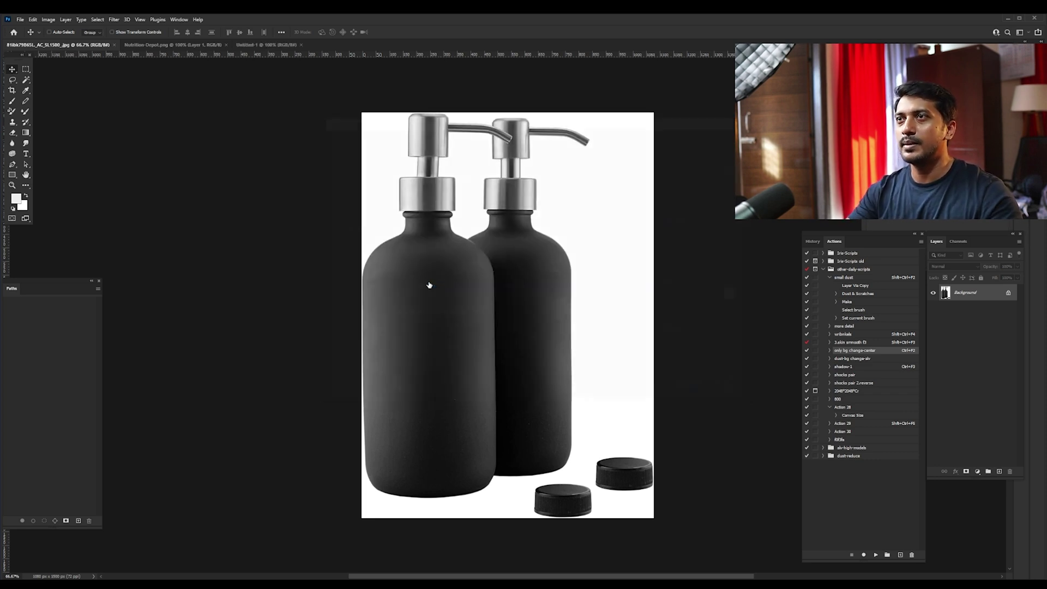
key(ctrl+shift+Tab)
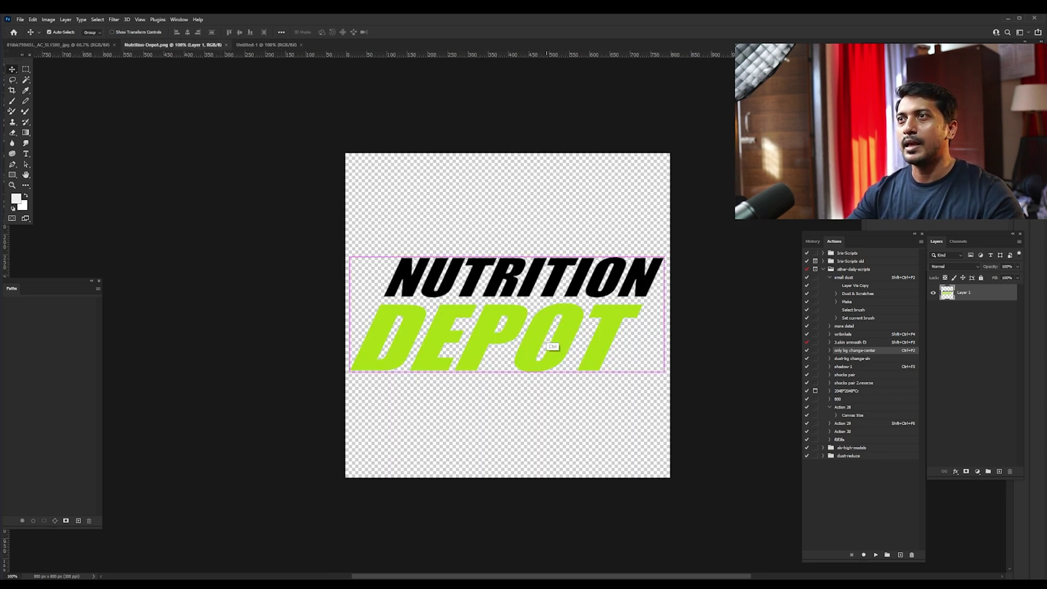
key(ctrl+Tab)
key(ctrl+Tab)
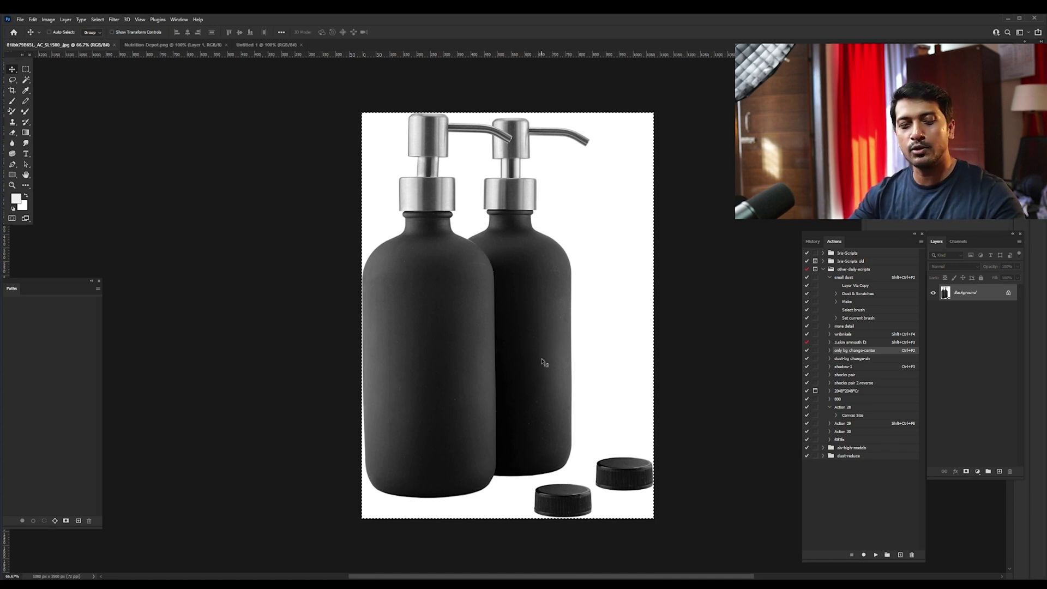
Step: Copy the entire bottle photo and switch to the new blank document
key(ctrl)
key(ctrl)
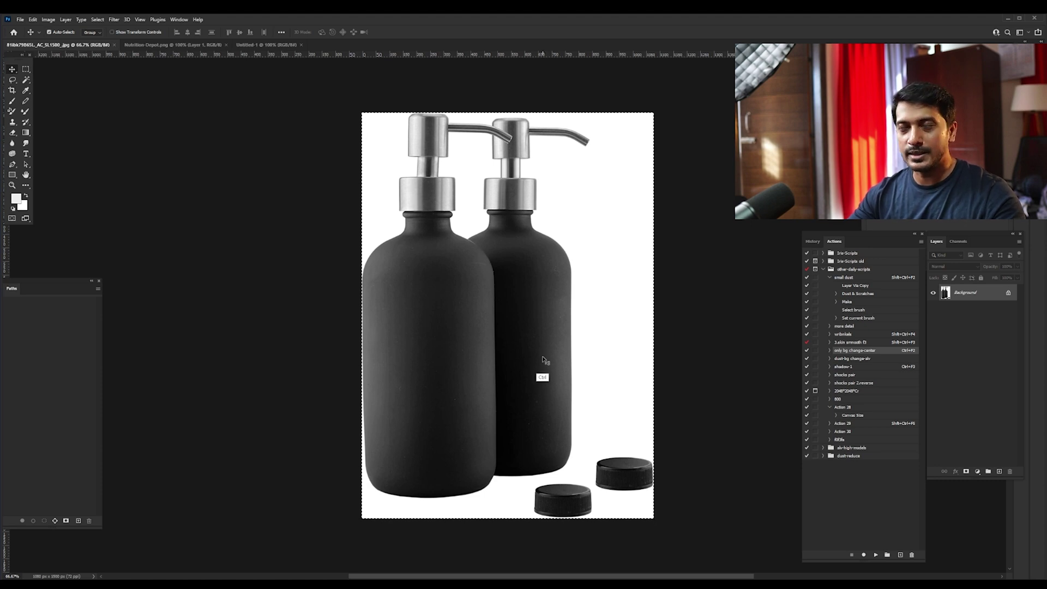
key(ctrl)
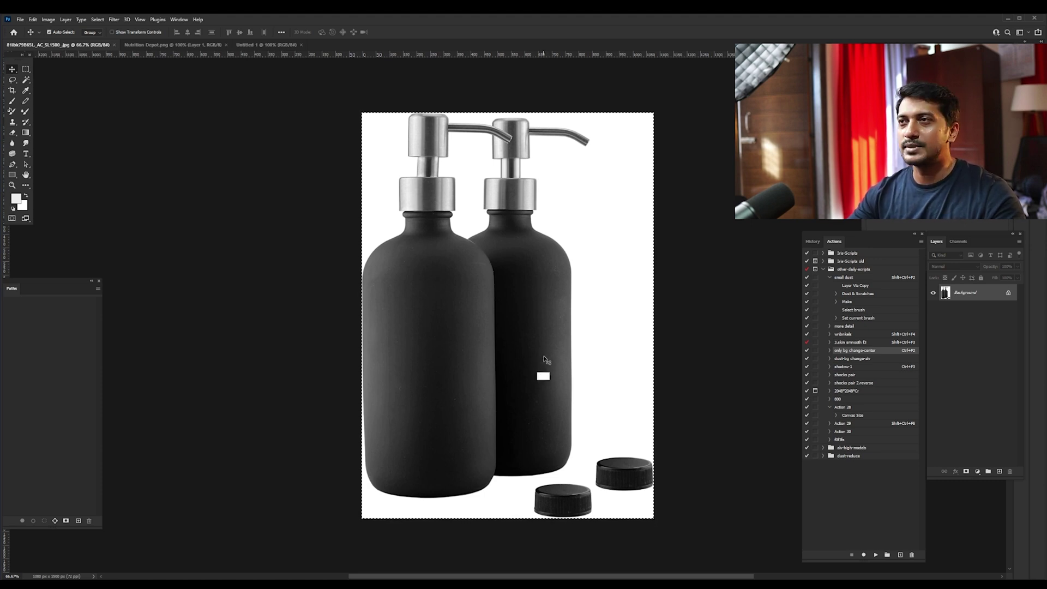
key(ctrl+Tab)
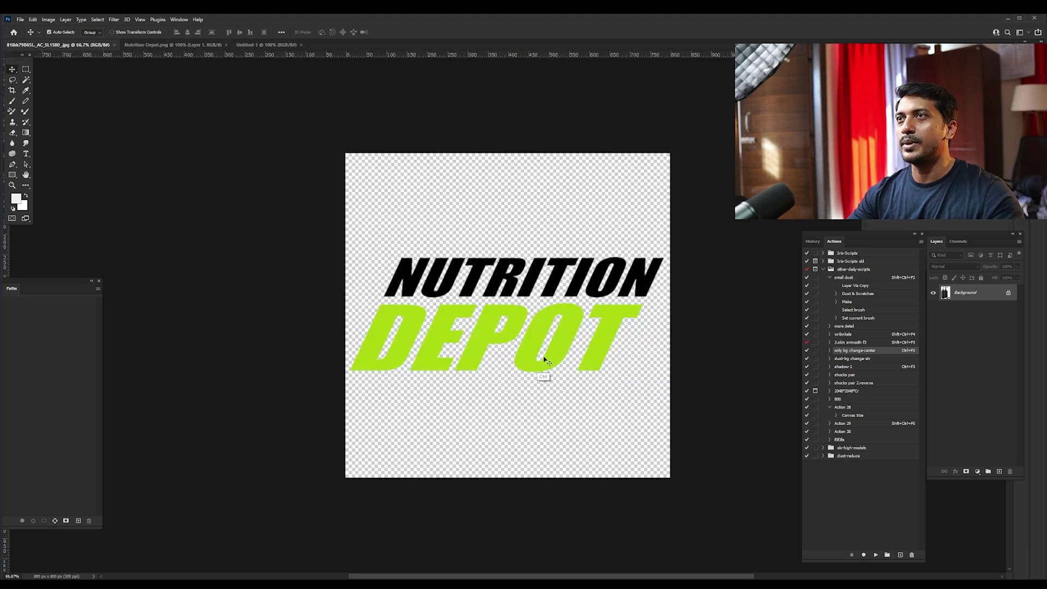
key(ctrl+Tab)
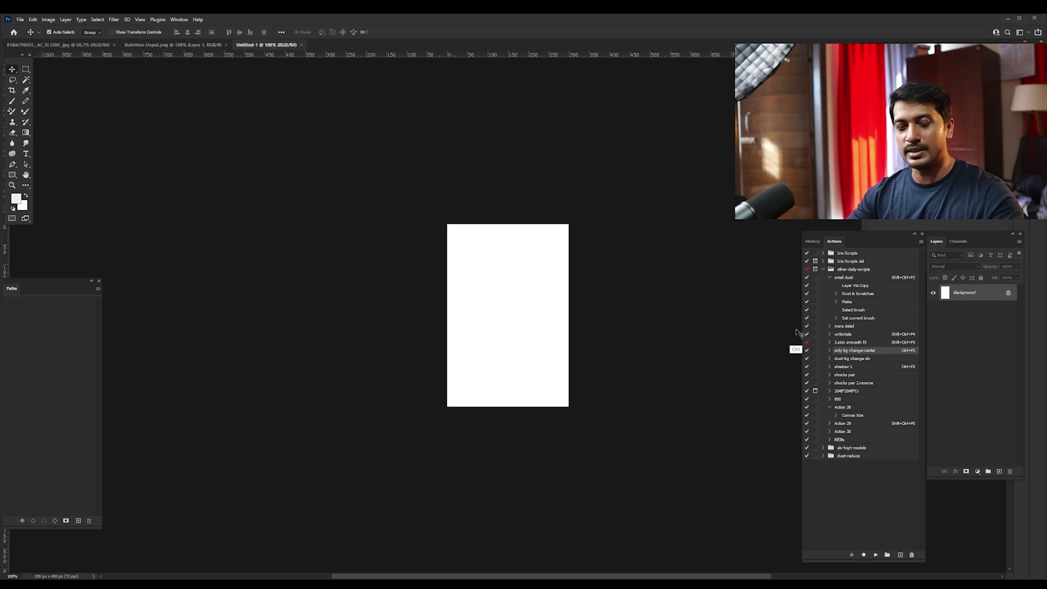
Step: Paste the bottle photo and scale it down to a small thumbnail in the canvas's upper-left corner
key(ctrl+v)
scroll(579, 344, down, 2)
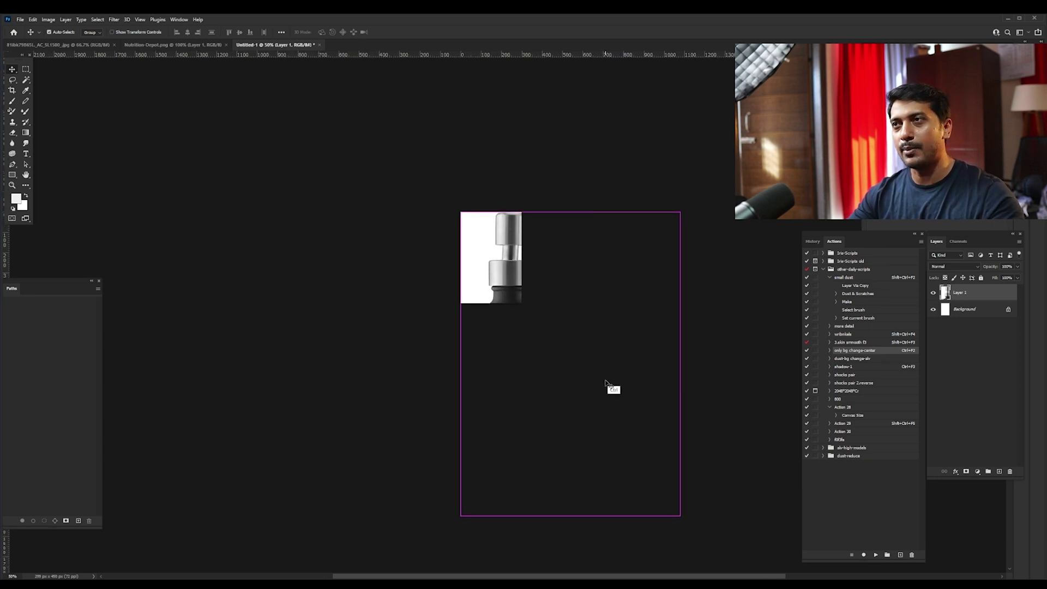
key(ctrl+t)
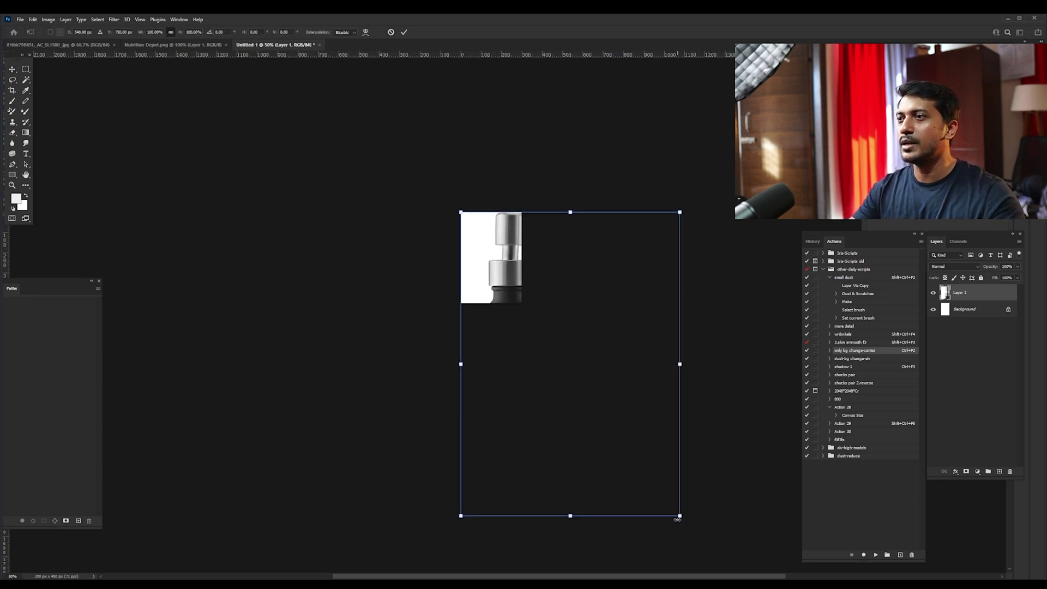
drag(677, 520, 546, 293)
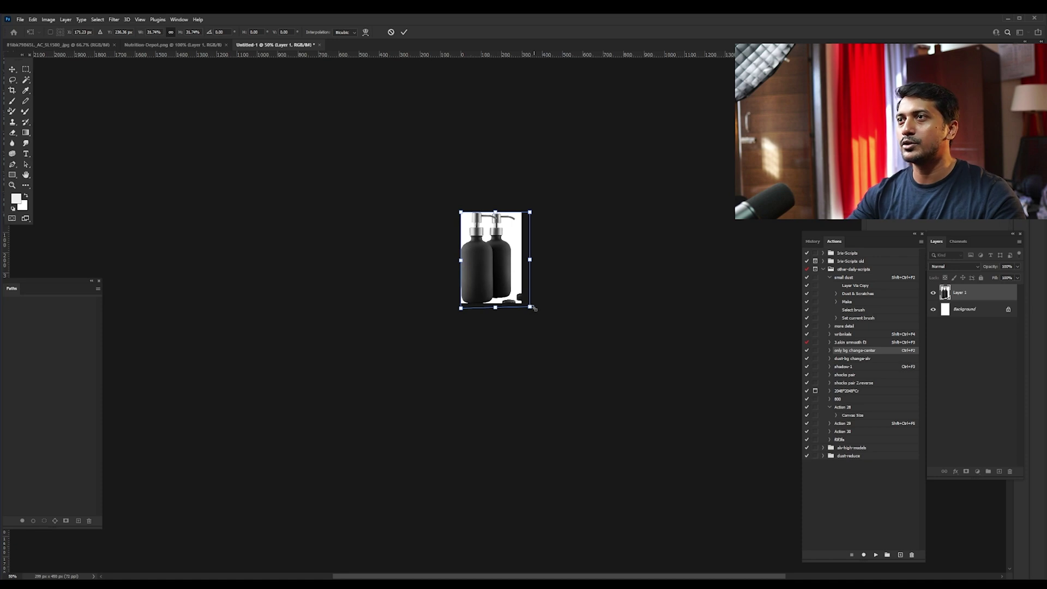
drag(534, 308, 480, 237)
key(Return)
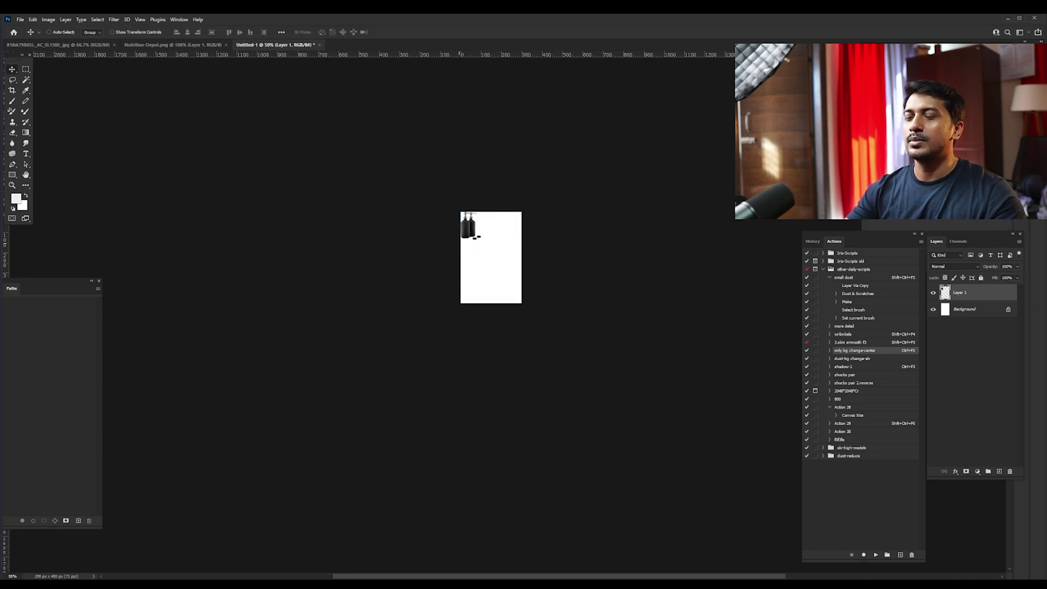
Step: Scale the tiny bottle layer back up to span the full width of the canvas
key(ctrl+0)
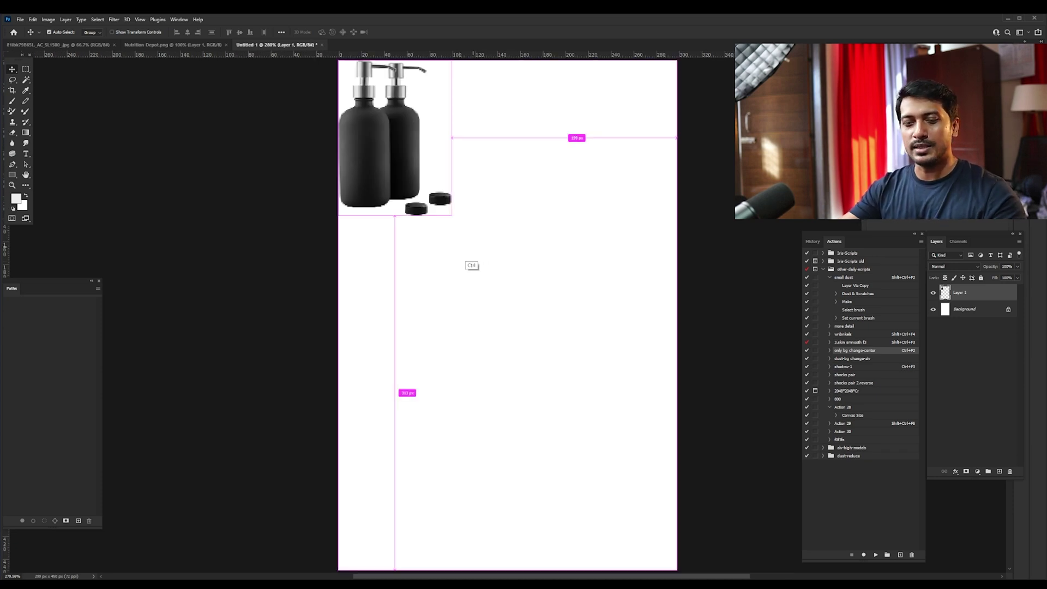
key(ctrl+t)
drag(451, 216, 663, 534)
key(Return)
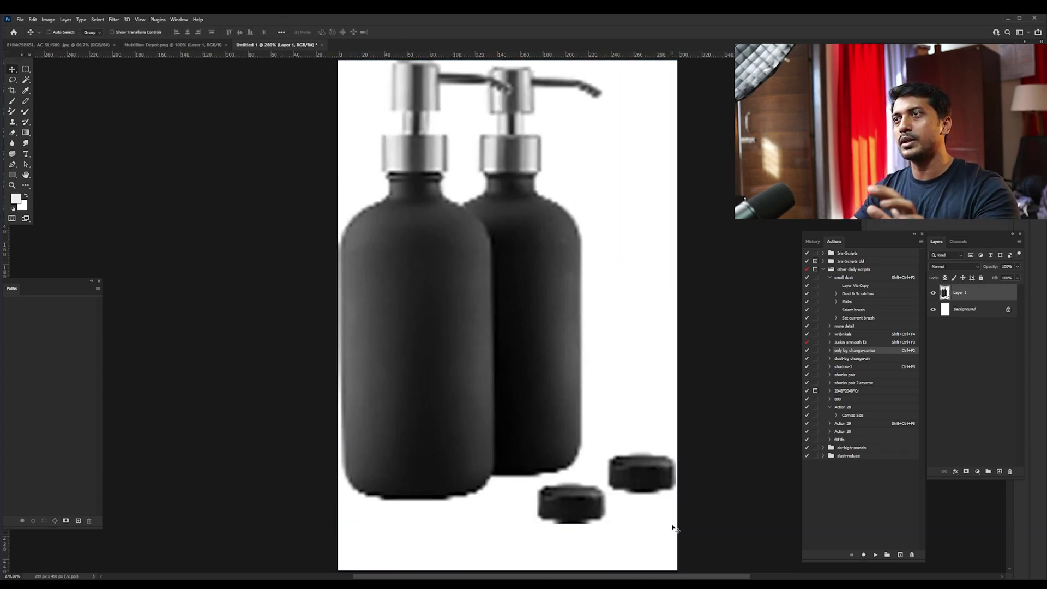
Step: Compare the rescaled bottles with the original photo and delete the pasted bottle layer
key(ctrl+Tab)
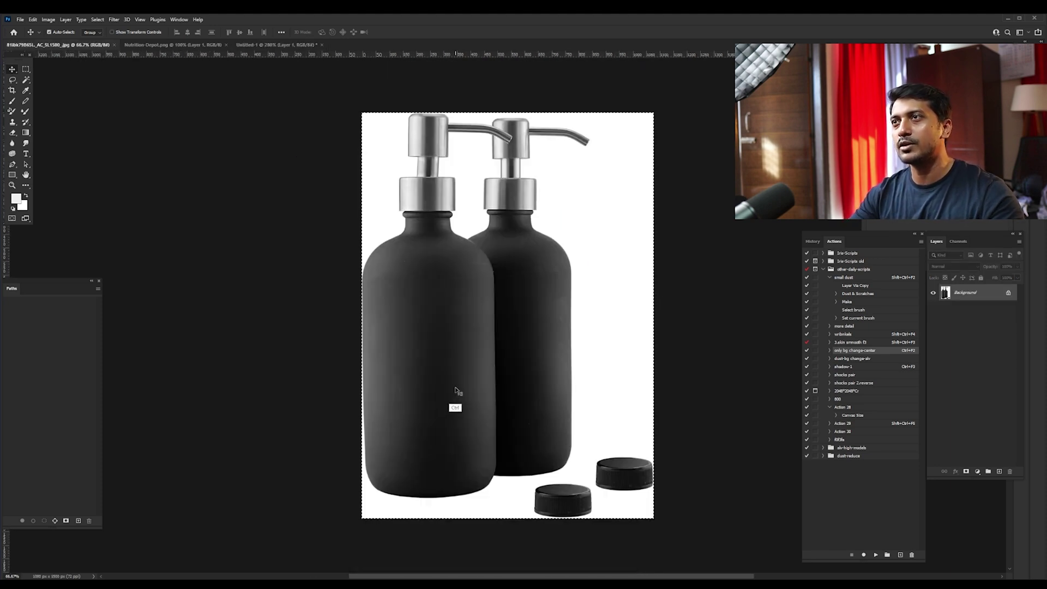
key(ctrl+shift+Tab)
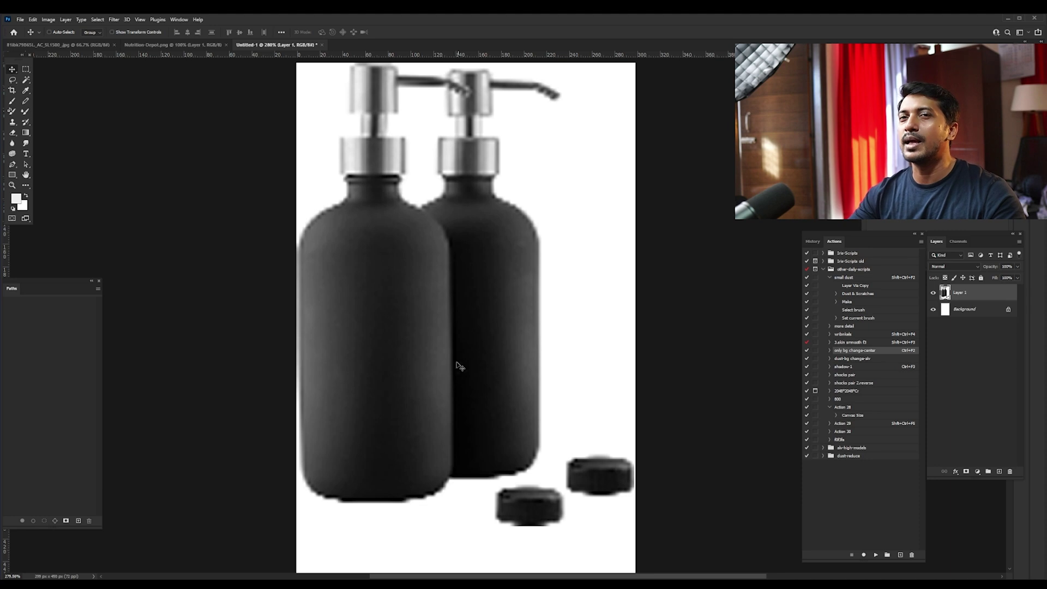
scroll(457, 365, down, 1)
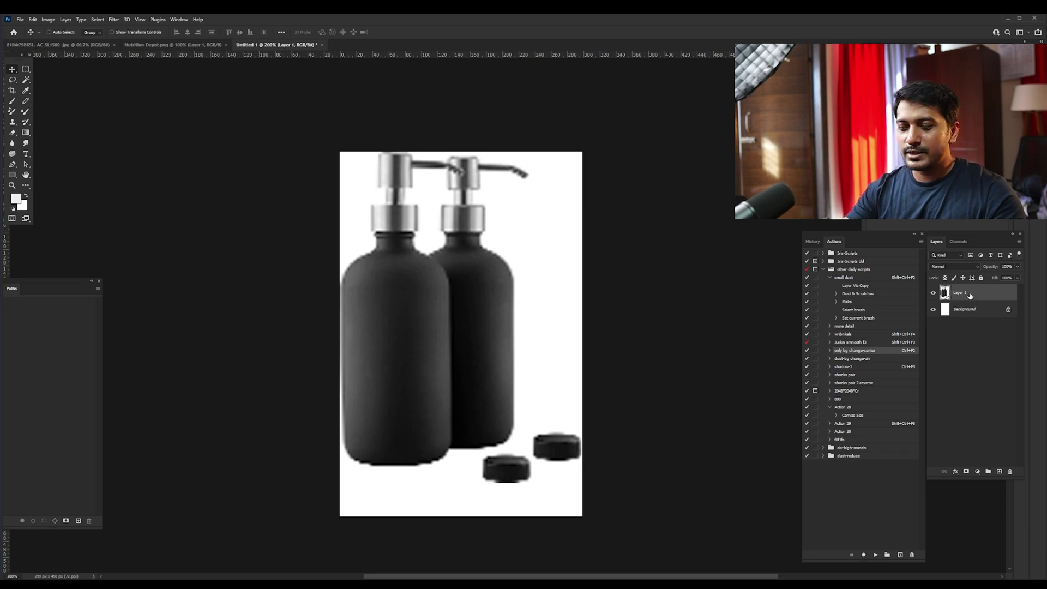
key(Delete)
Step: Paste the bottle photo into the blank document again and convert its layer to a smart object
key(ctrl+shift+Tab)
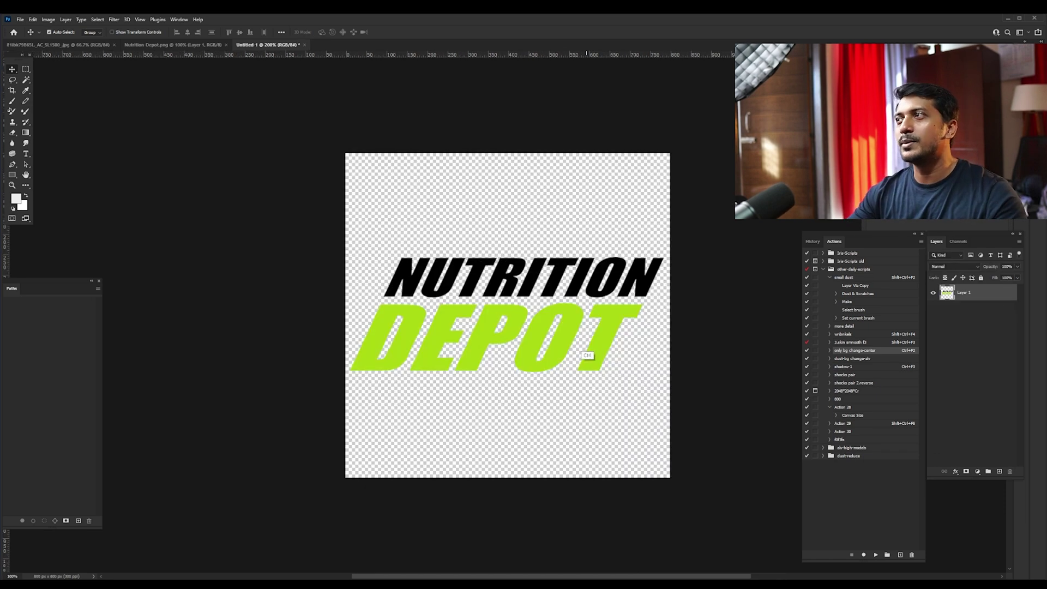
key(ctrl+Tab)
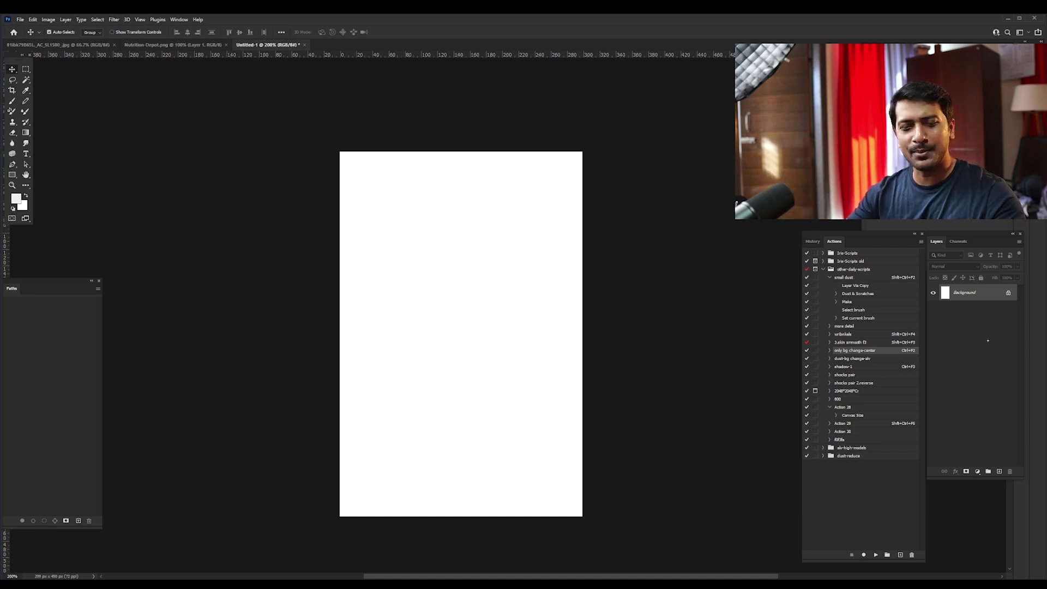
key(ctrl+v)
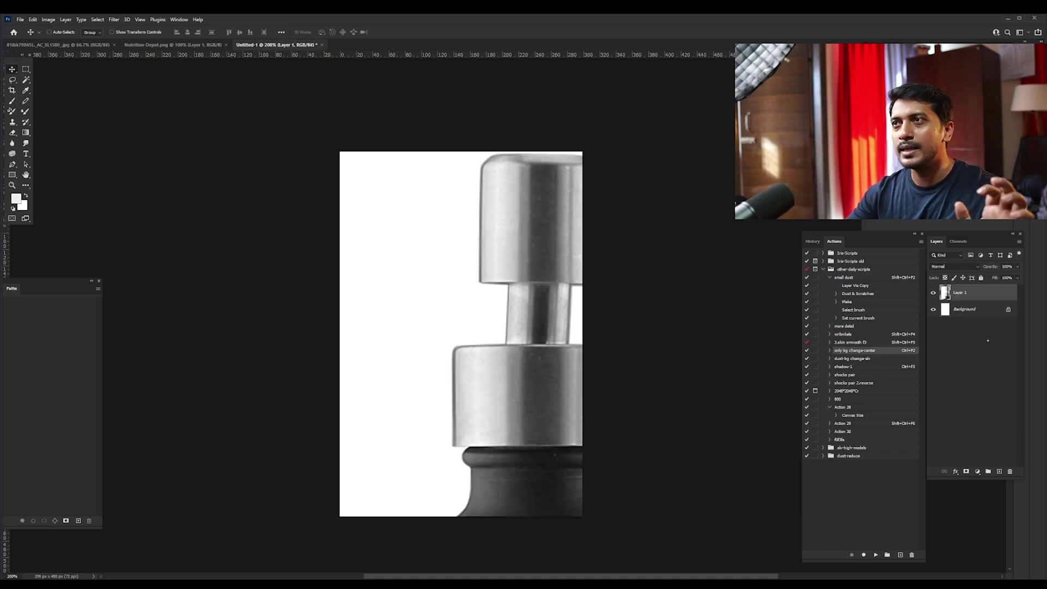
alt+click(520, 379)
alt+click(514, 389)
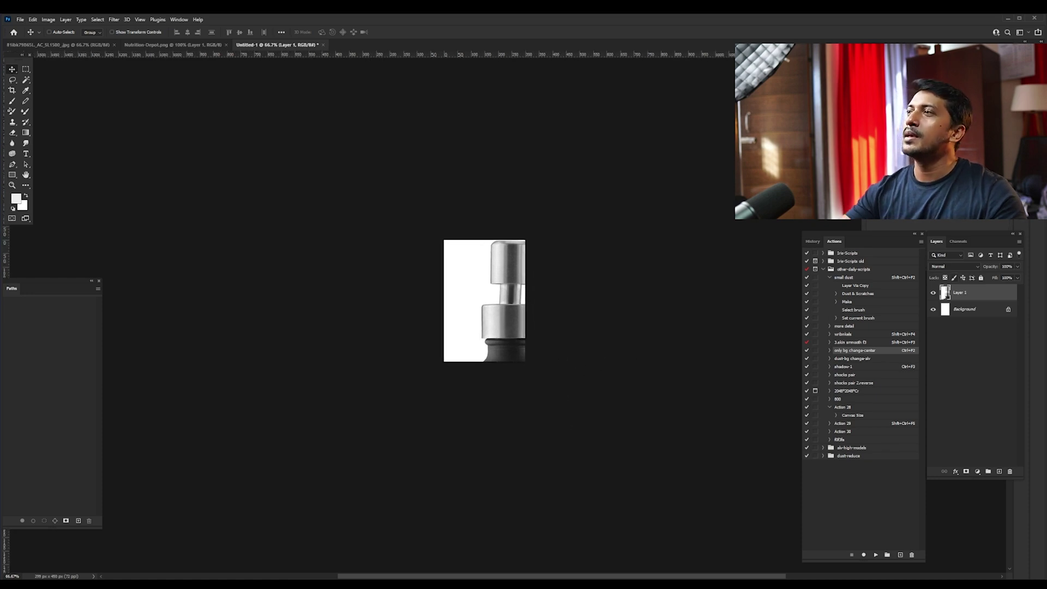
right_click(980, 292)
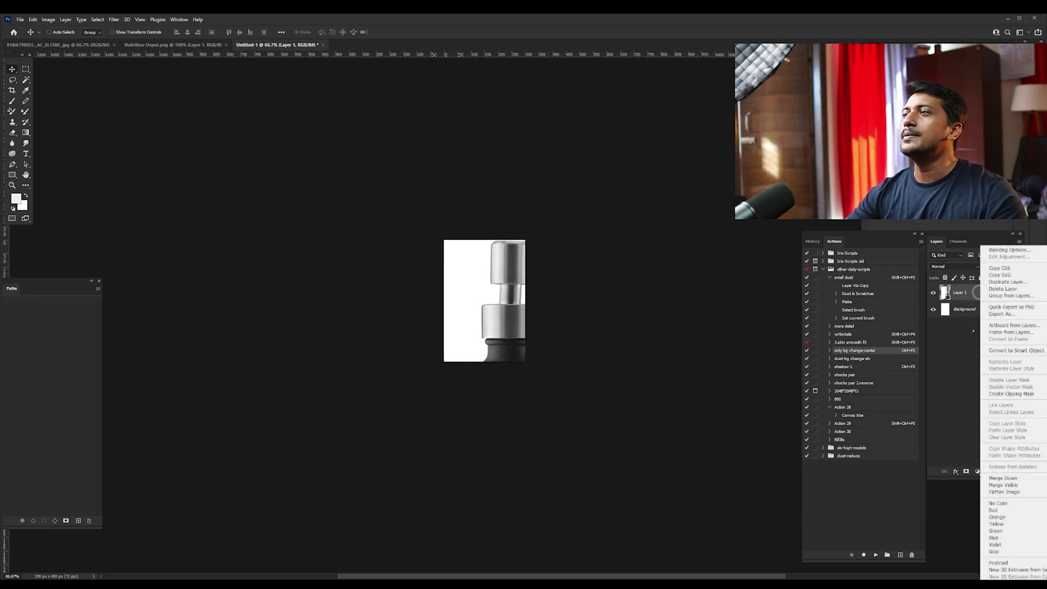
click(996, 351)
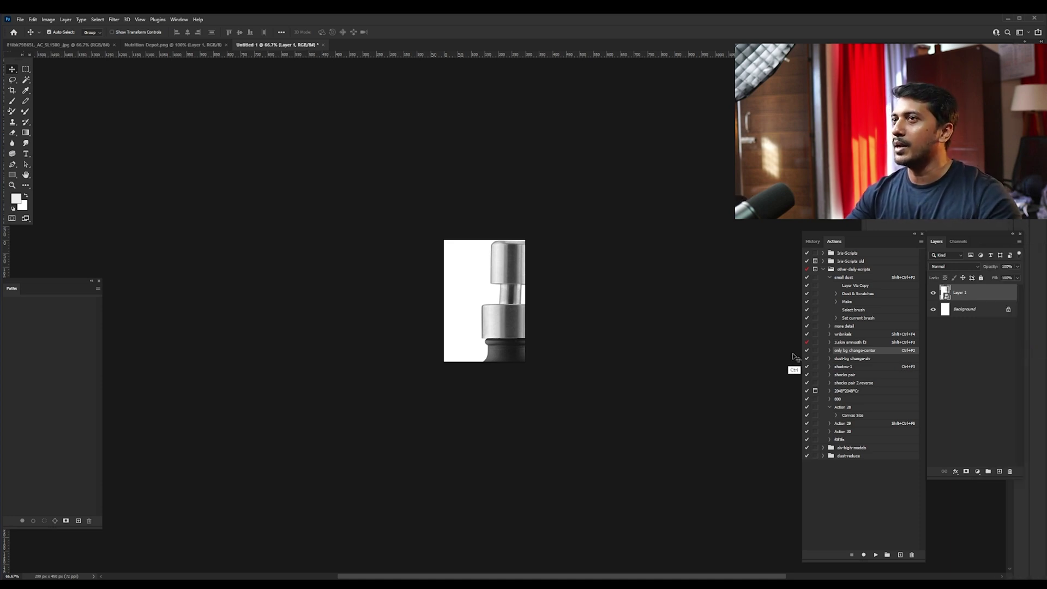
Step: Scale the bottle smart object down to about 5% and place it near the middle height of the canvas
key(ctrl+t)
key(ctrl+minus)
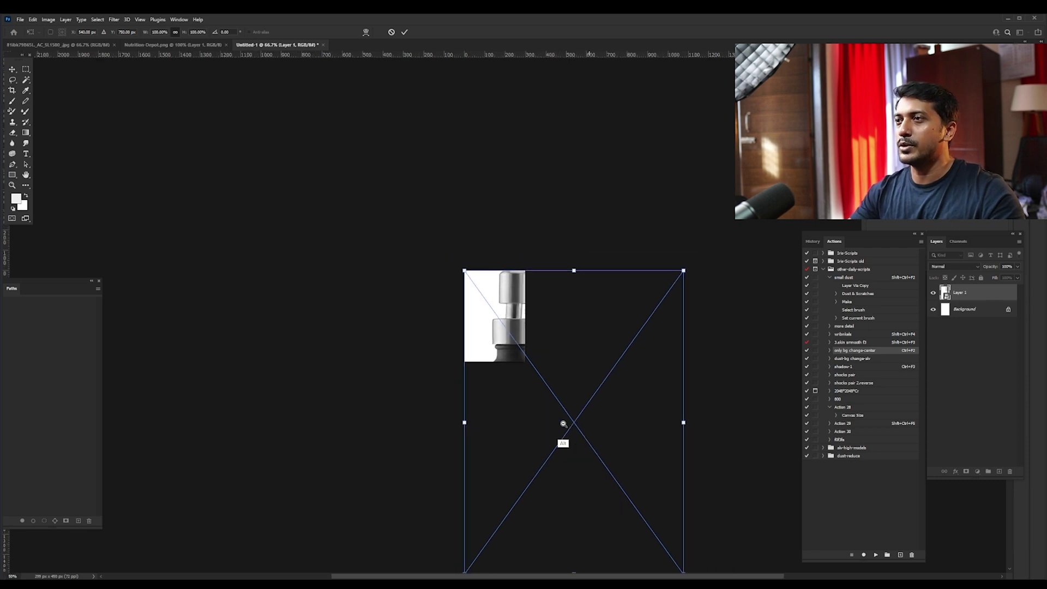
drag(672, 485, 479, 232)
key(Return)
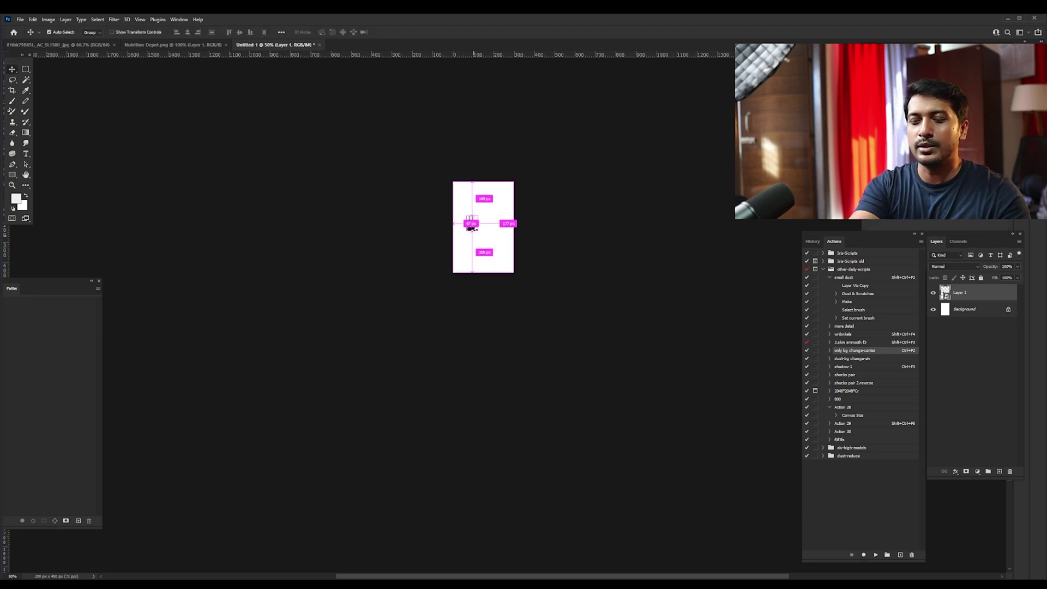
Step: Enlarge the bottle smart object until the bottles and caps fill most of the white canvas
scroll(477, 208, up, 5)
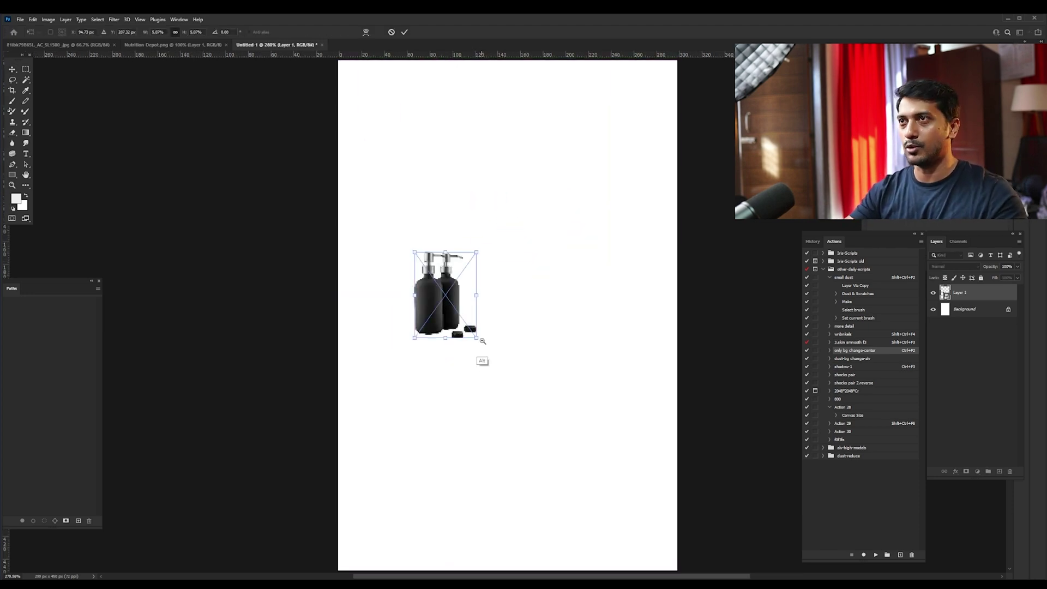
scroll(481, 343, down, 2)
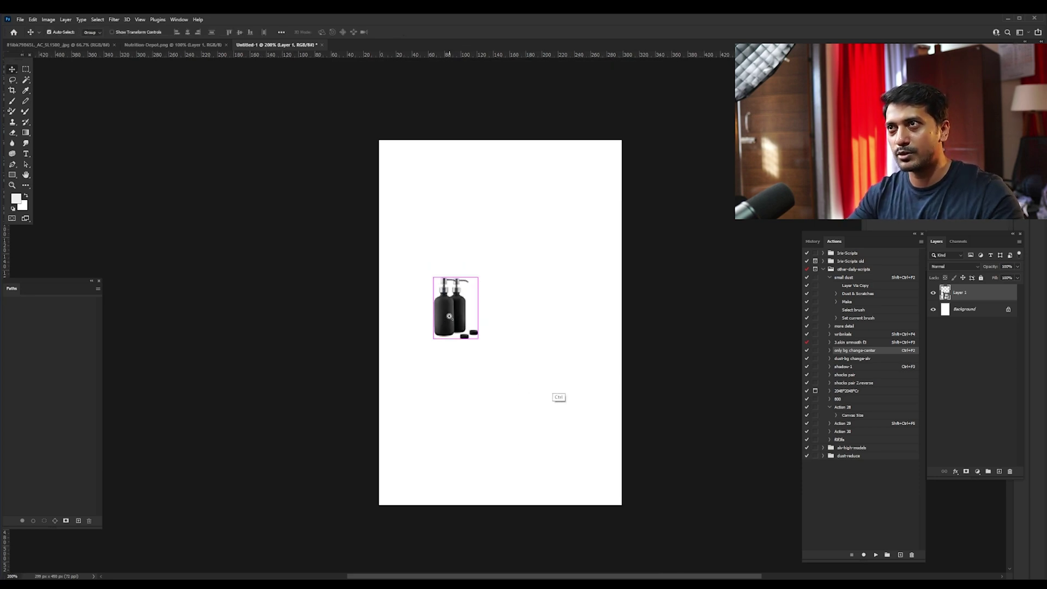
ctrl+click(449, 317)
scroll(473, 346, down, 2)
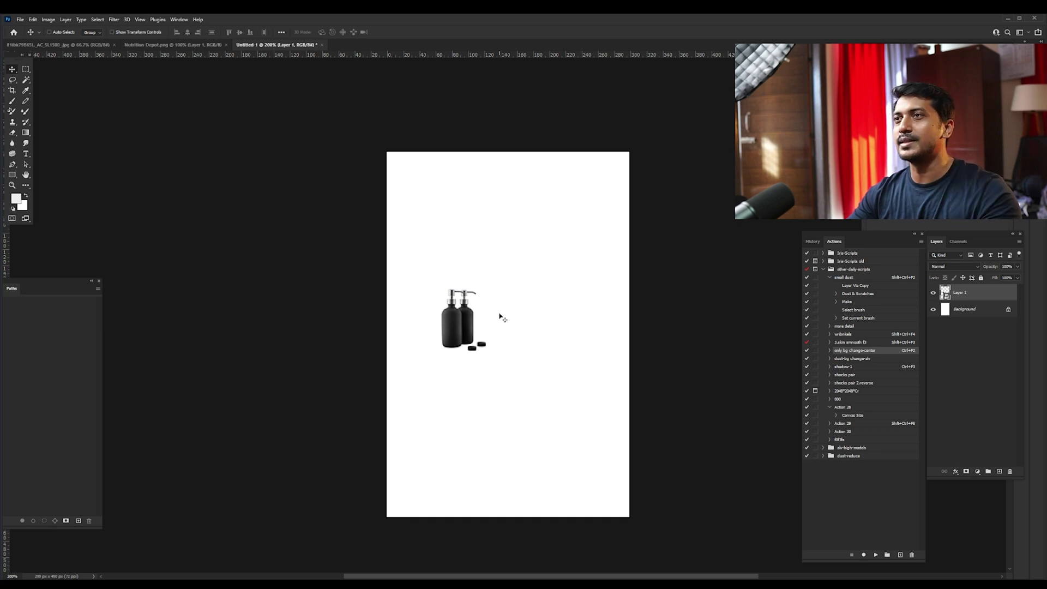
key(ctrl+t)
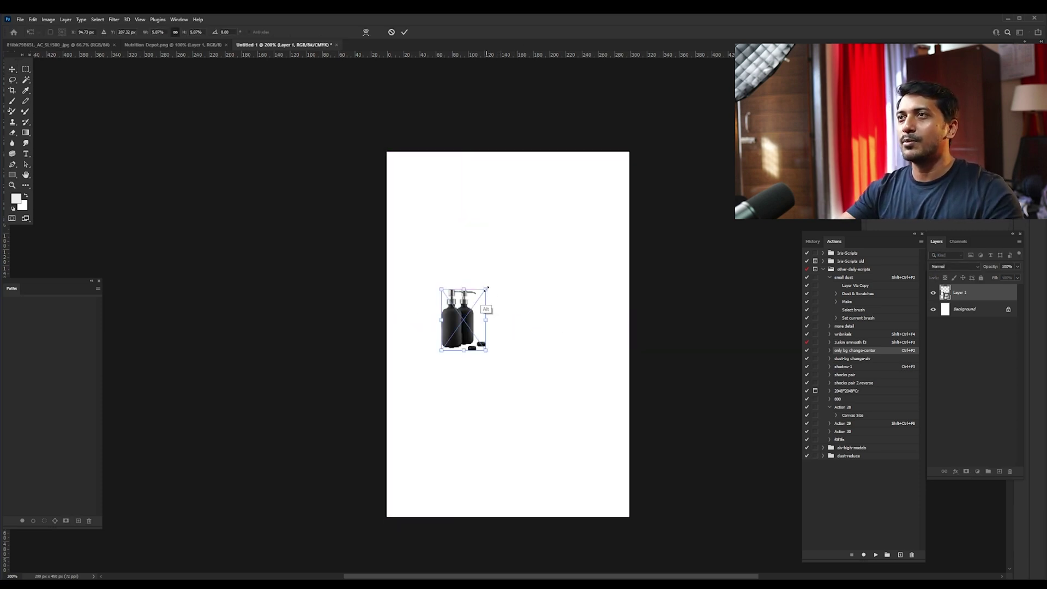
drag(487, 288, 510, 298)
key(Return)
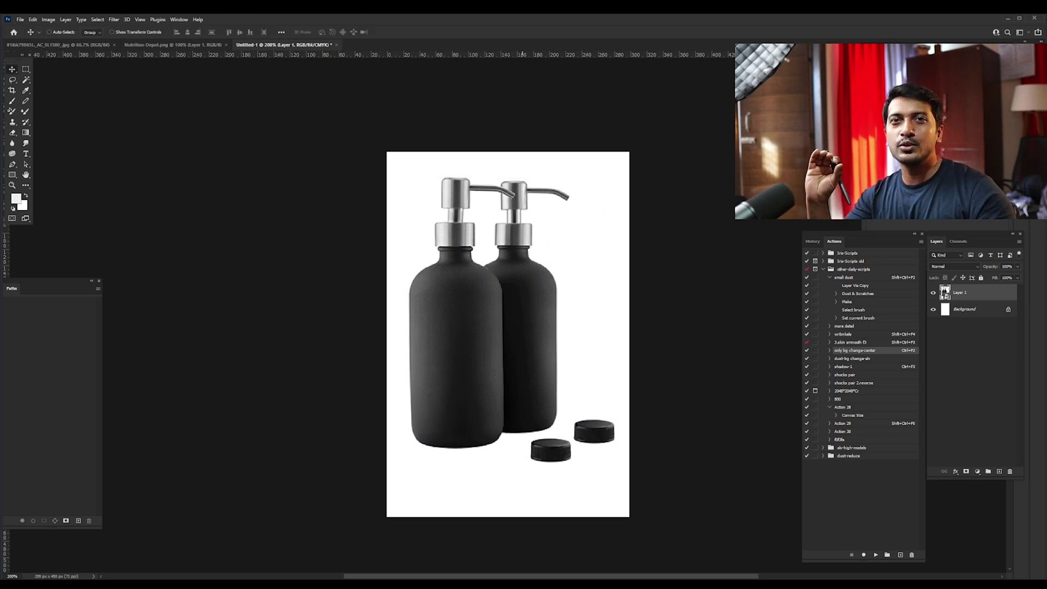
Step: Toggle the bottle smart object's visibility off and on to inspect it against the blank background
key(ctrl+shift+Tab)
key(ctrl+Tab)
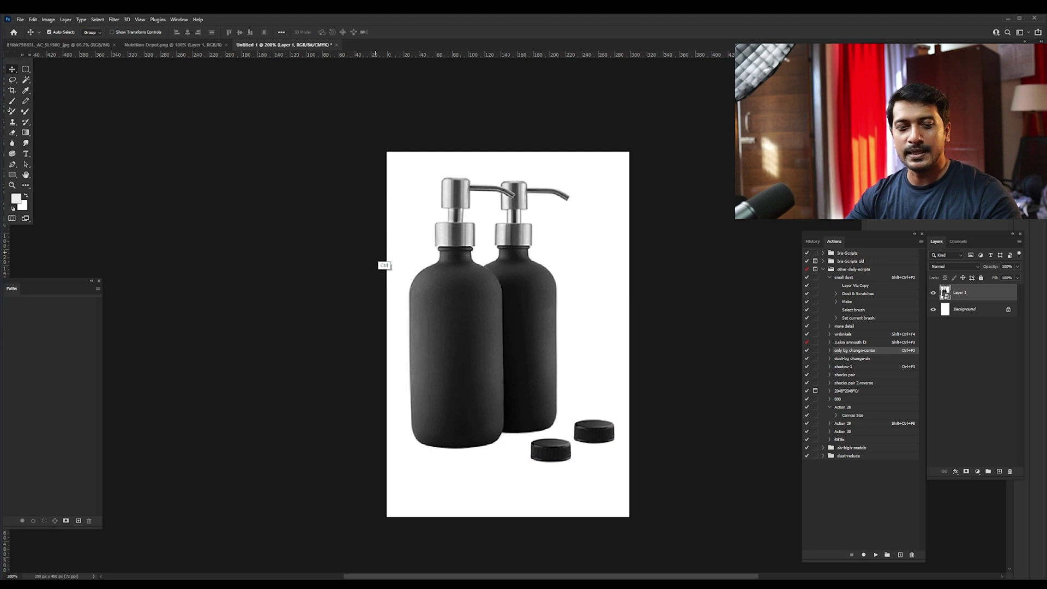
key(ctrl+w)
click(552, 222)
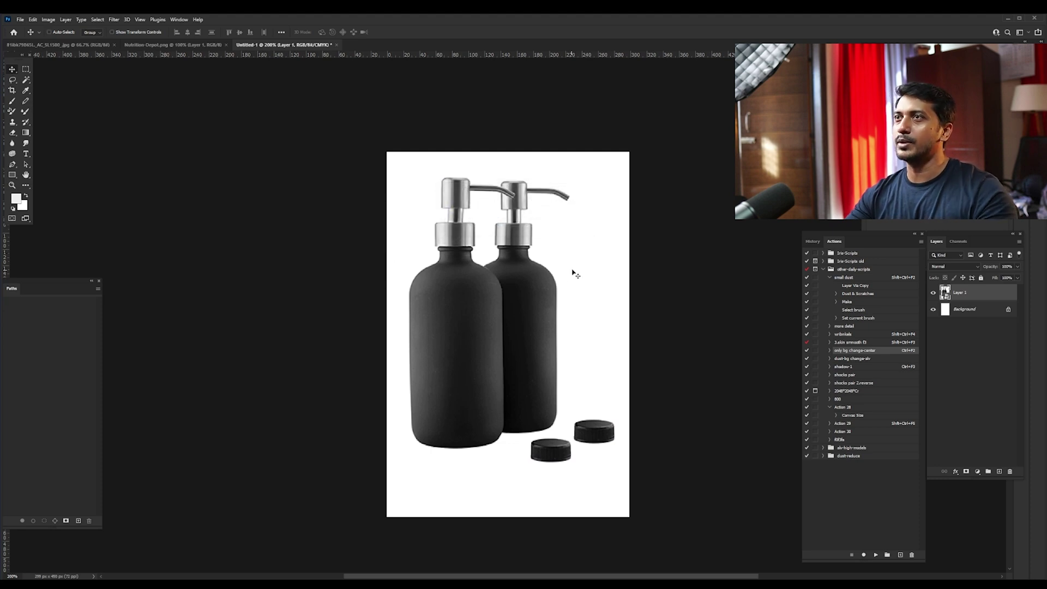
click(934, 294)
click(933, 294)
click(933, 294)
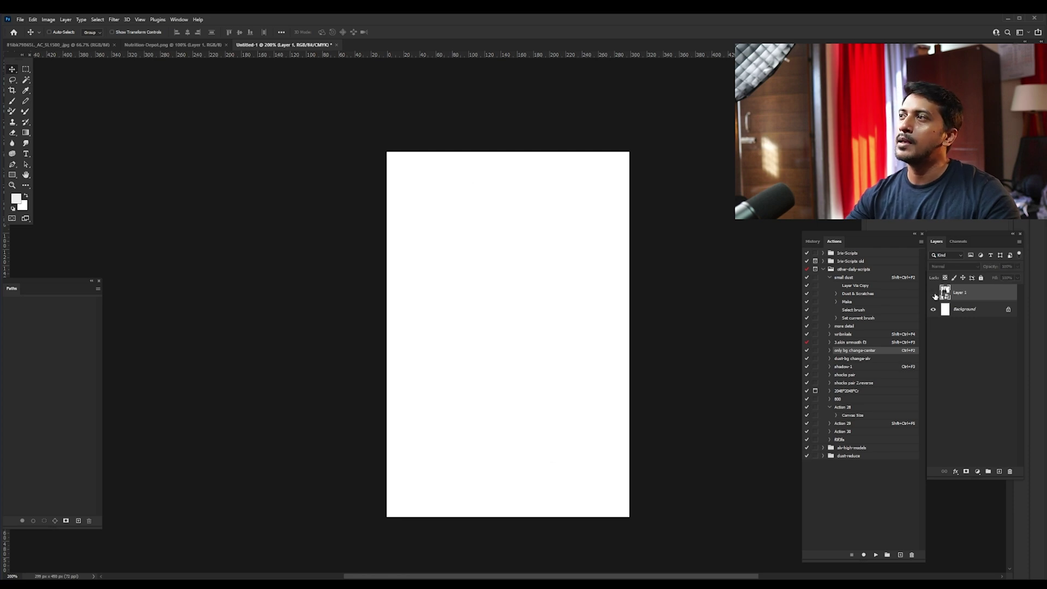
click(934, 294)
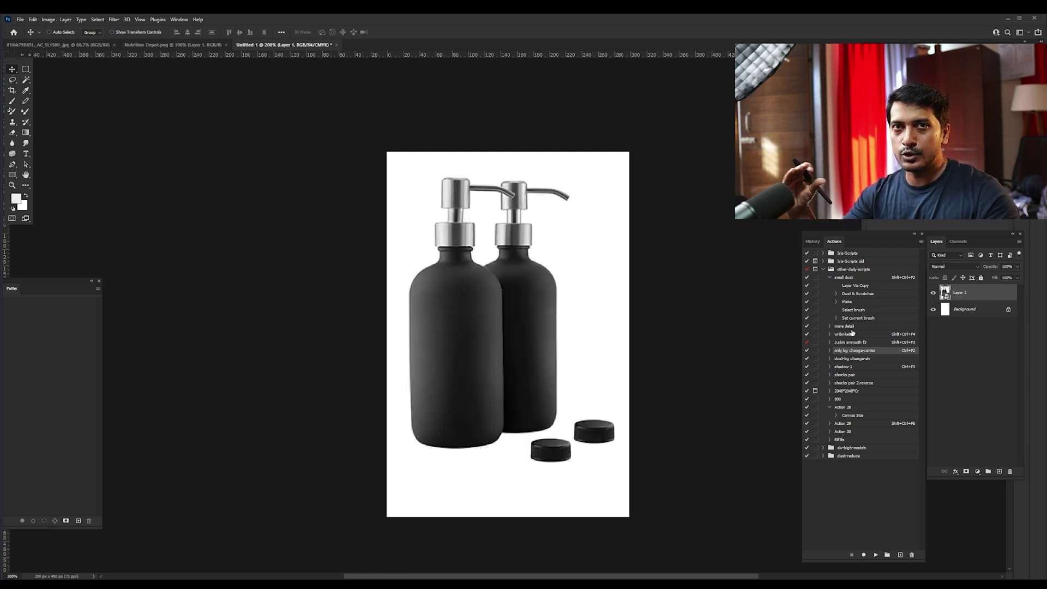
Step: Open the contents of the bottle smart object as a separate document
double_click(945, 293)
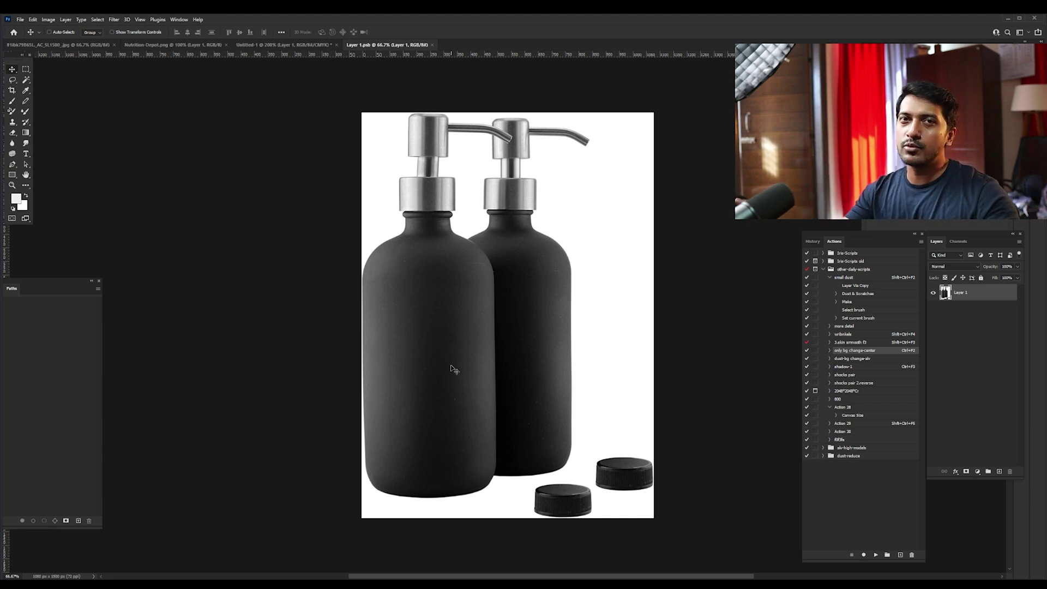
key(ctrl)
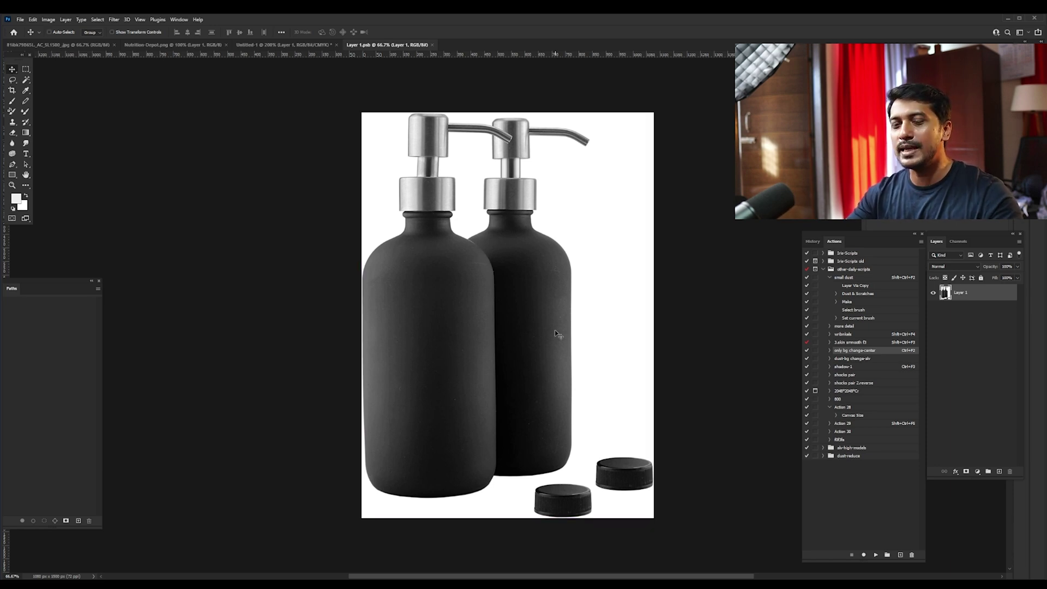
Step: Shrink the Brush tool to a small tip and set the foreground colour to green 2a630d
key(b)
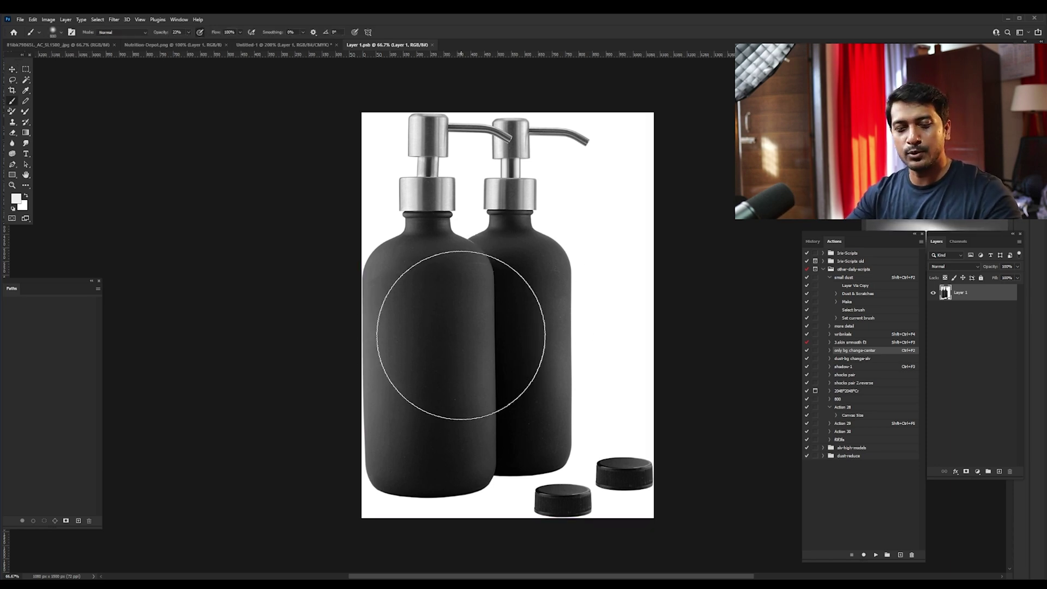
key(bracketleft)
key(bracketleft)
key(bracketleft)
key(bracketleft)
key(bracketleft)
key(bracketleft)
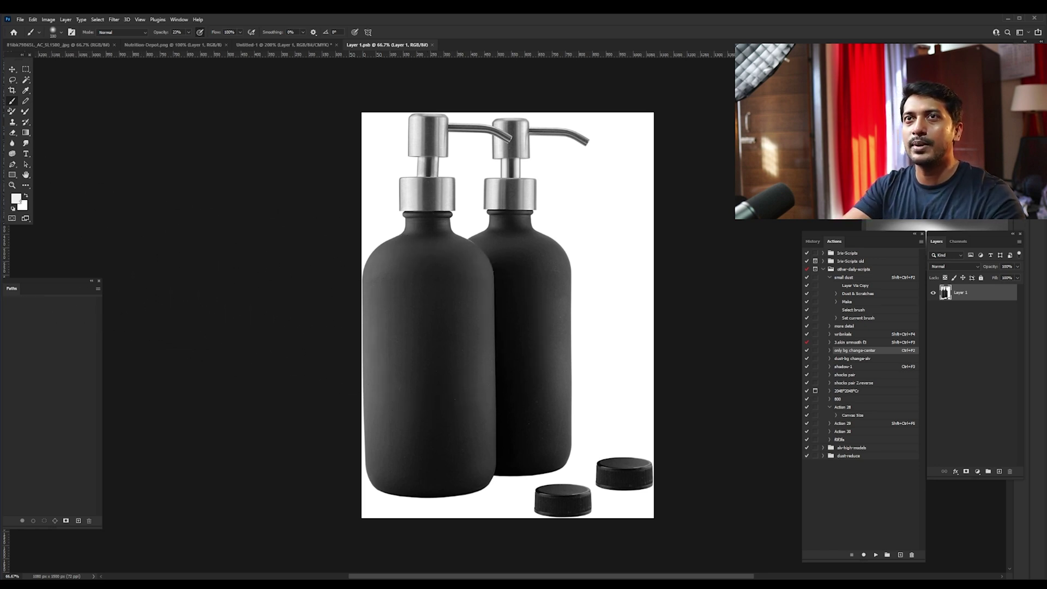
click(17, 199)
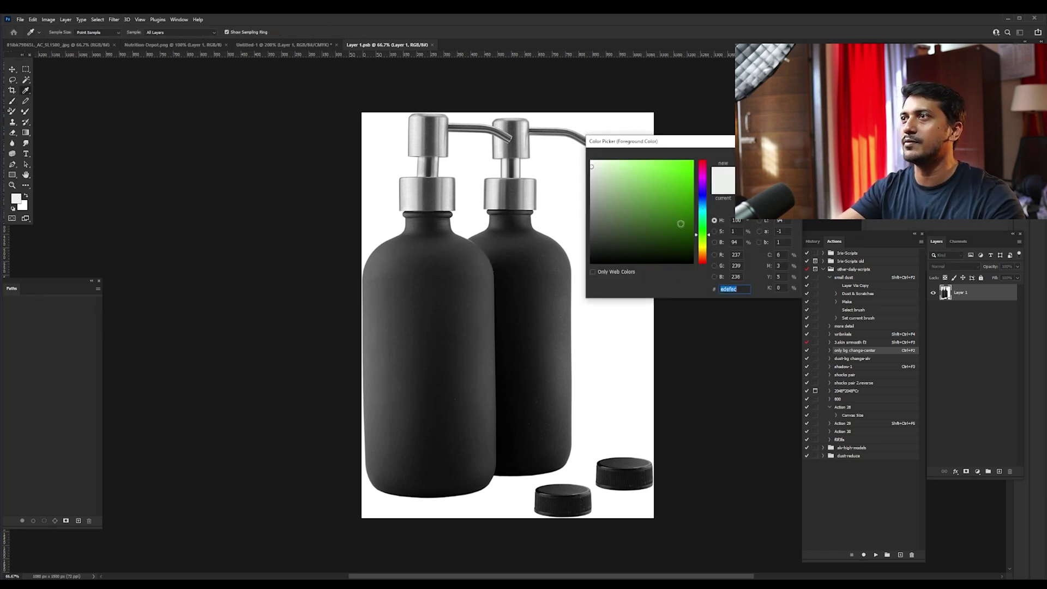
text(2a630d)
key(Return)
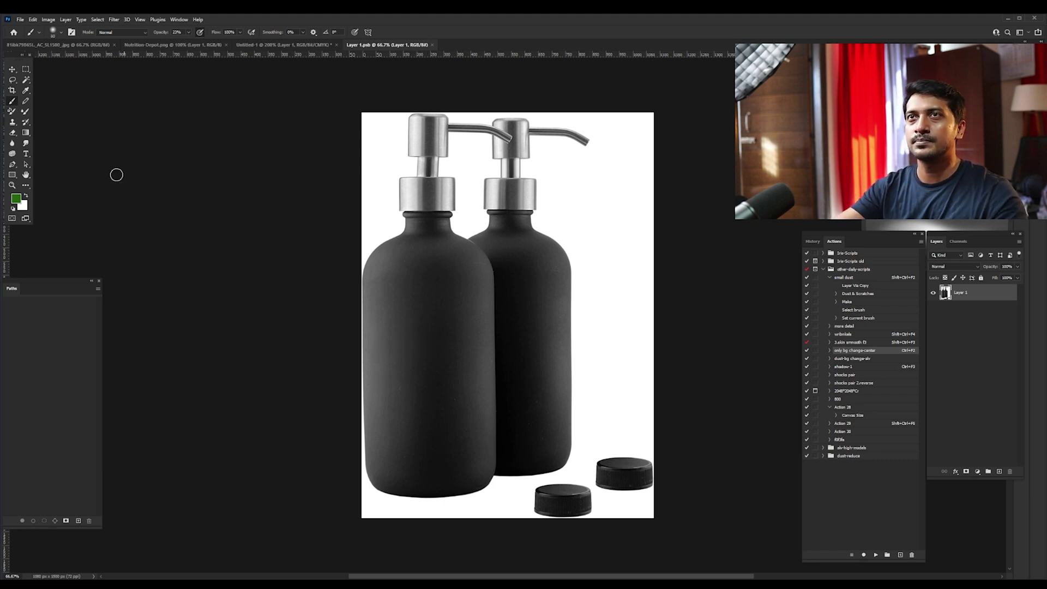
Step: Paint a green letter A on the front bottle's body using the Hard Round brush at 90% opacity
click(57, 32)
click(62, 160)
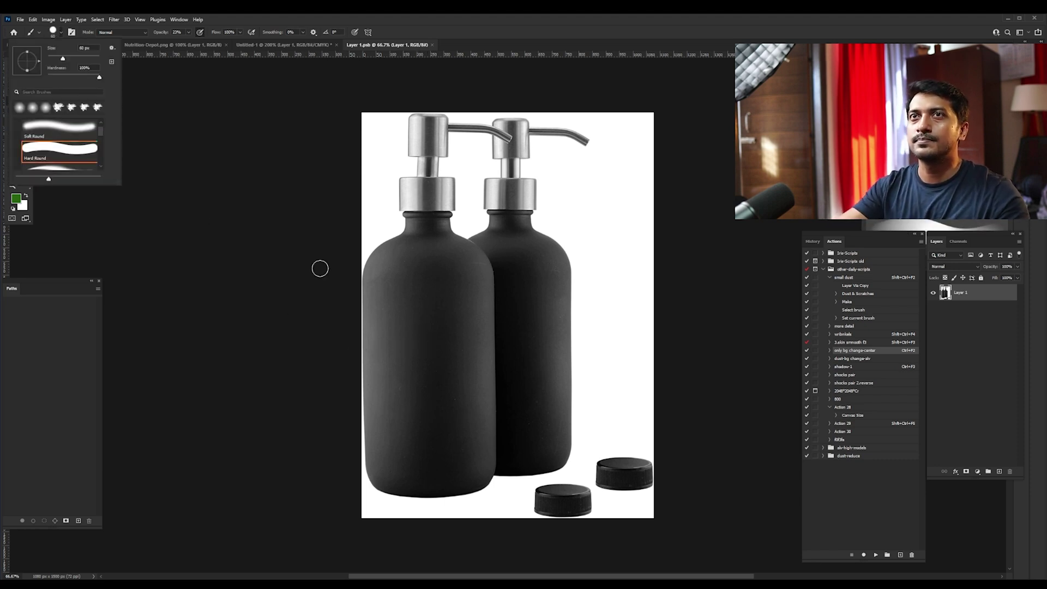
click(412, 384)
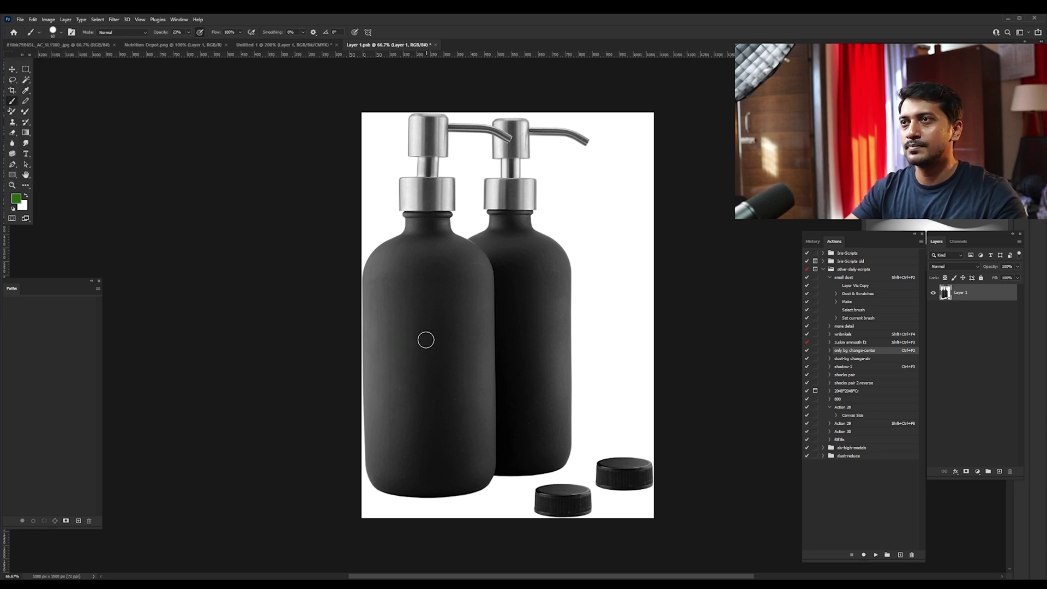
key(9)
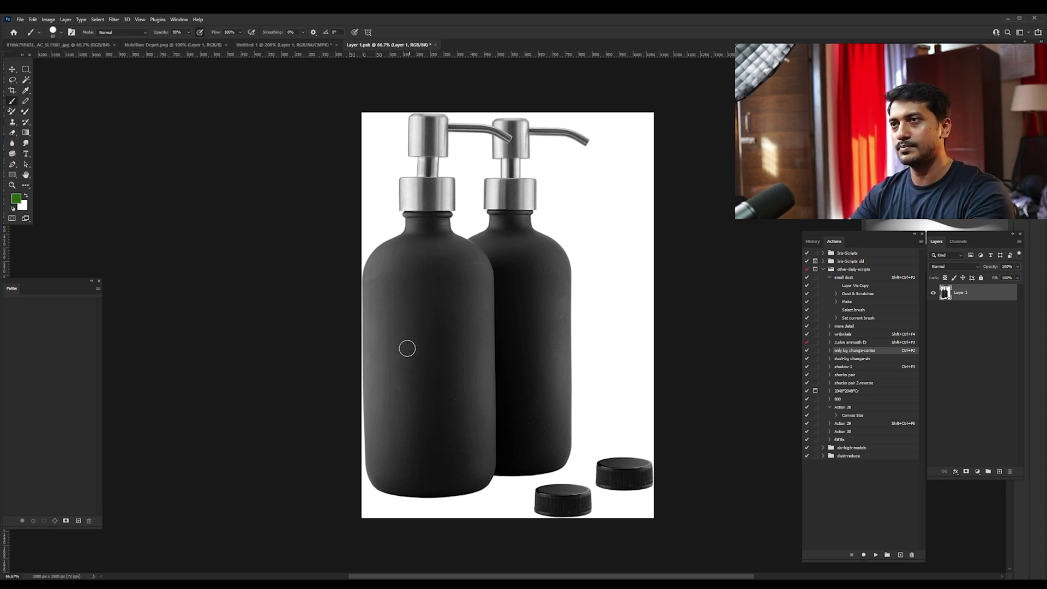
mouse_move(402, 380)
mouse_down()
mouse_move(417, 319)
mouse_move(442, 365)
mouse_move(412, 361)
mouse_move(434, 351)
mouse_up()
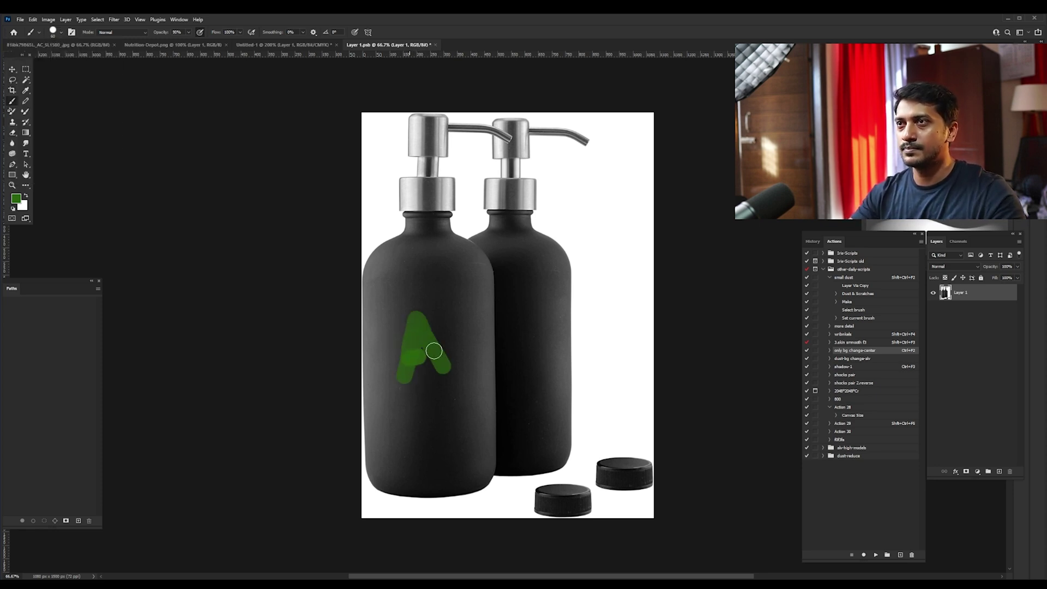
Step: Save the edited smart object contents and compare them with the bottles in the Untitled-1 document
key(ctrl+s)
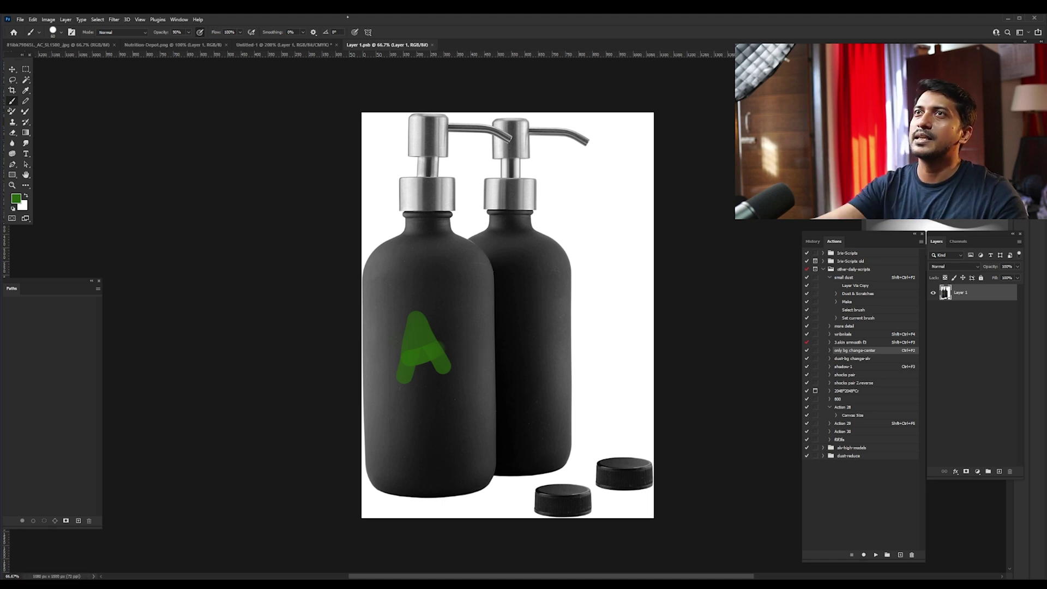
click(288, 45)
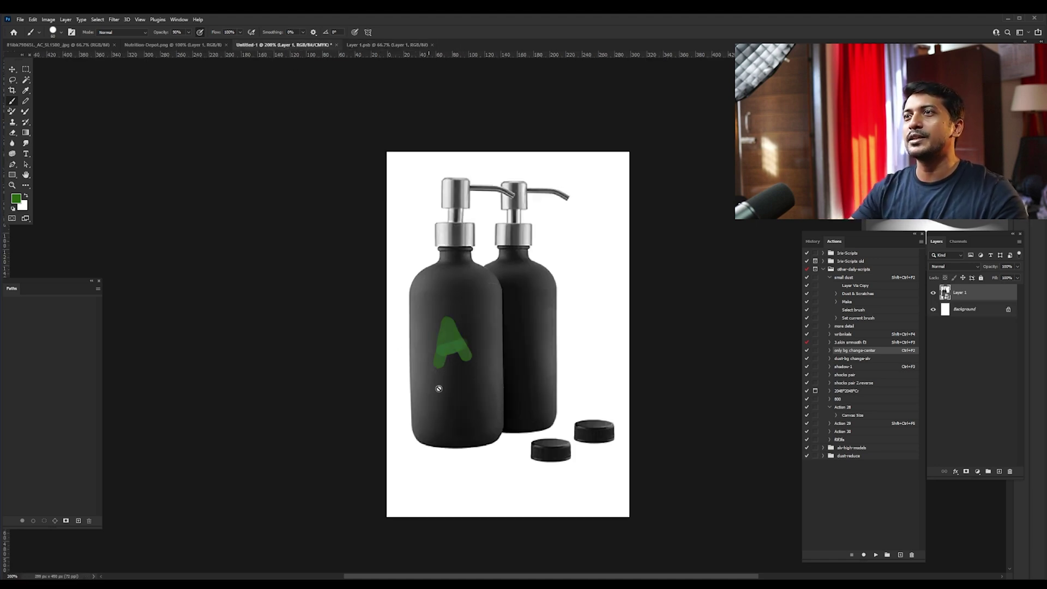
key(ctrl+shift+Tab)
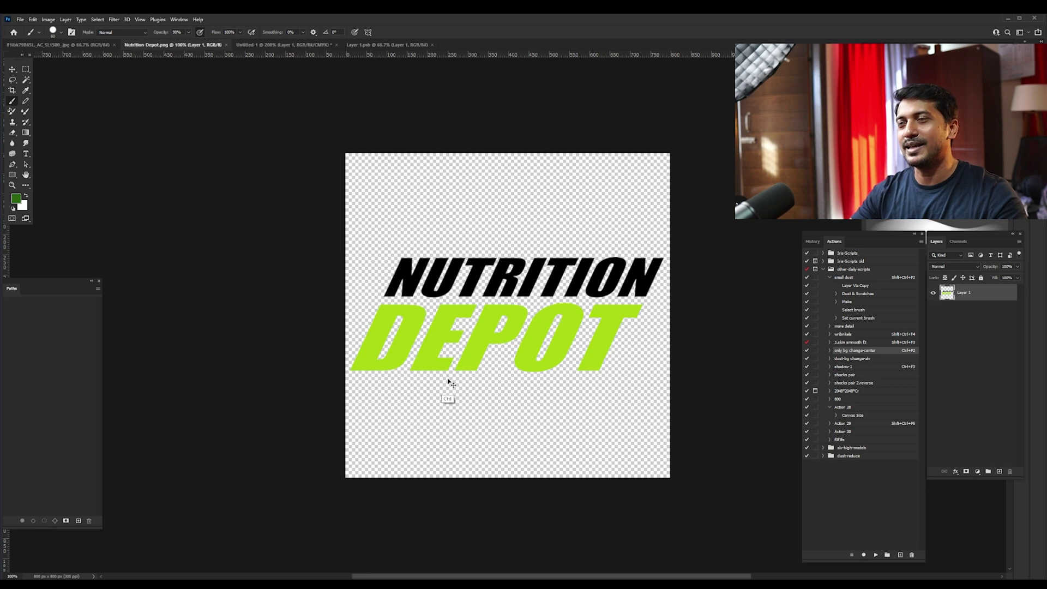
key(ctrl+Tab)
key(ctrl+Tab)
key(ctrl+Tab)
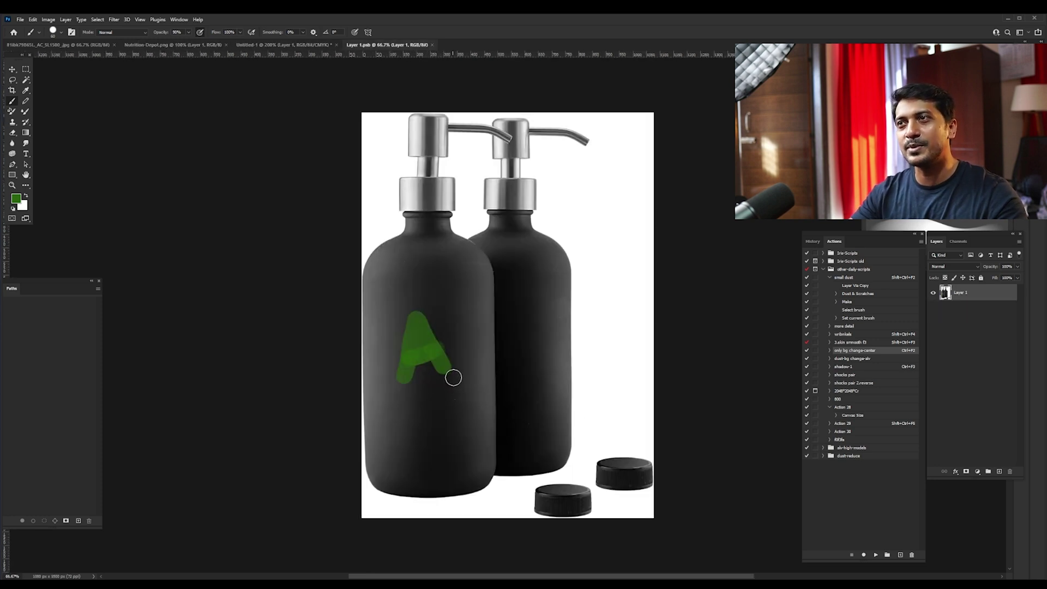
key(ctrl+shift+Tab)
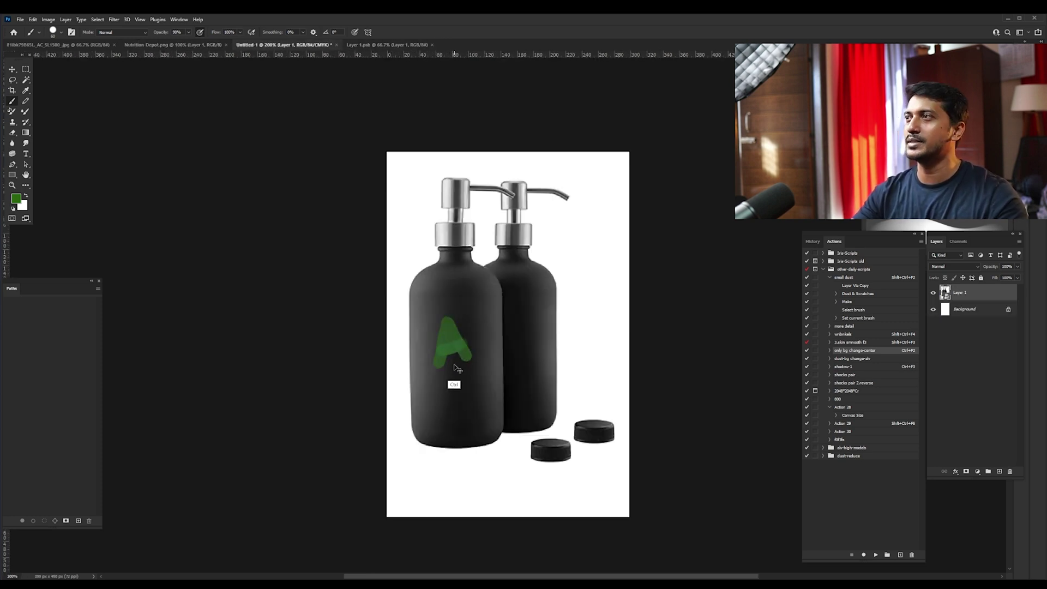
key(ctrl+shift+Tab)
key(ctrl+Tab)
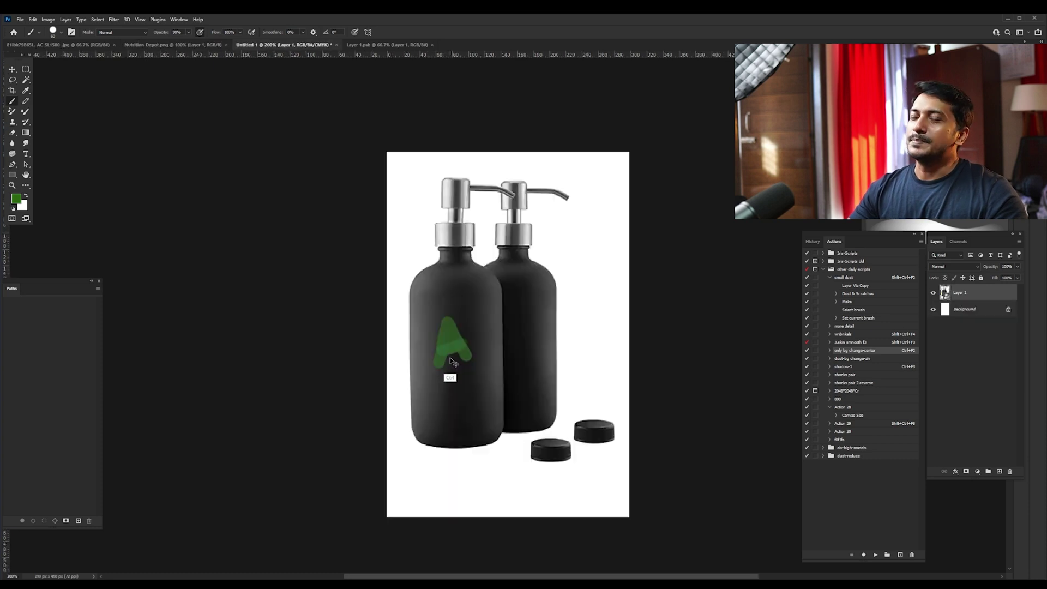
Step: Delete the bottle smart object layer and close Untitled-1 without saving
key(Delete)
key(ctrl+w)
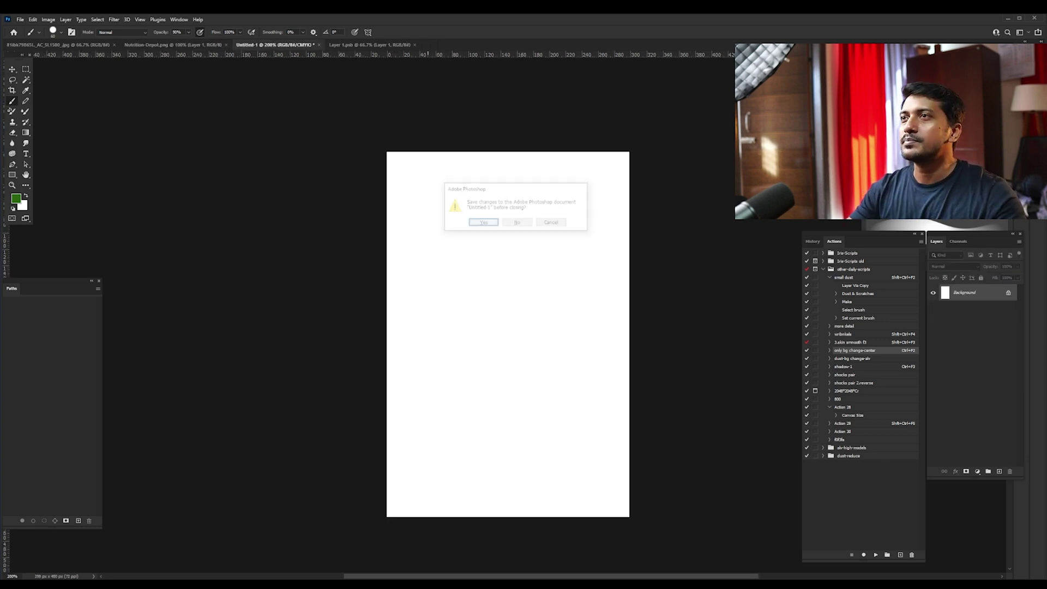
click(516, 222)
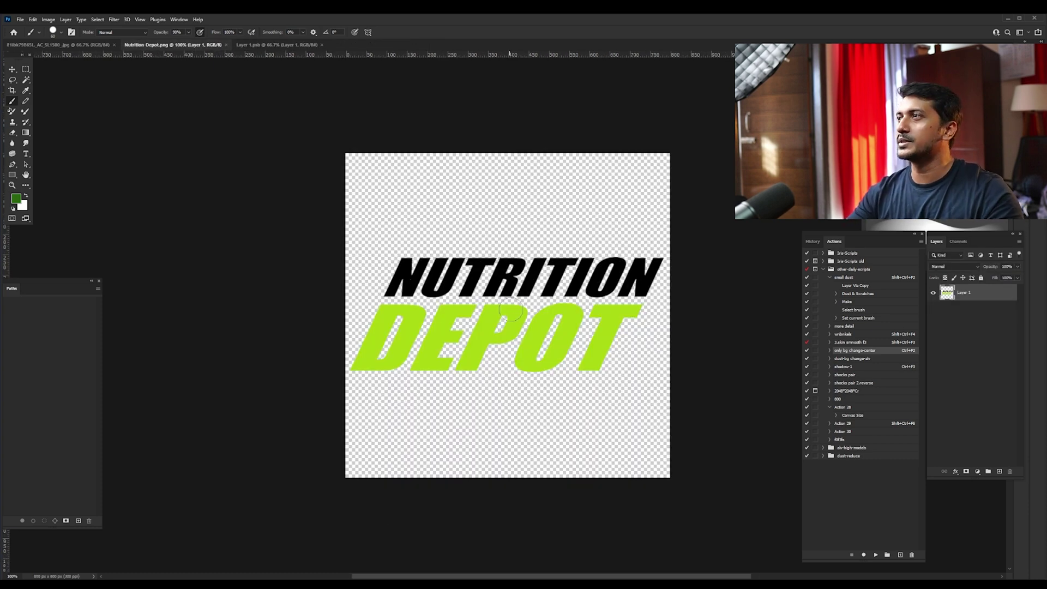
Step: Compare the painted Layer 1.psb with the original bottle photo and close Layer 1.psb
key(ctrl+Tab)
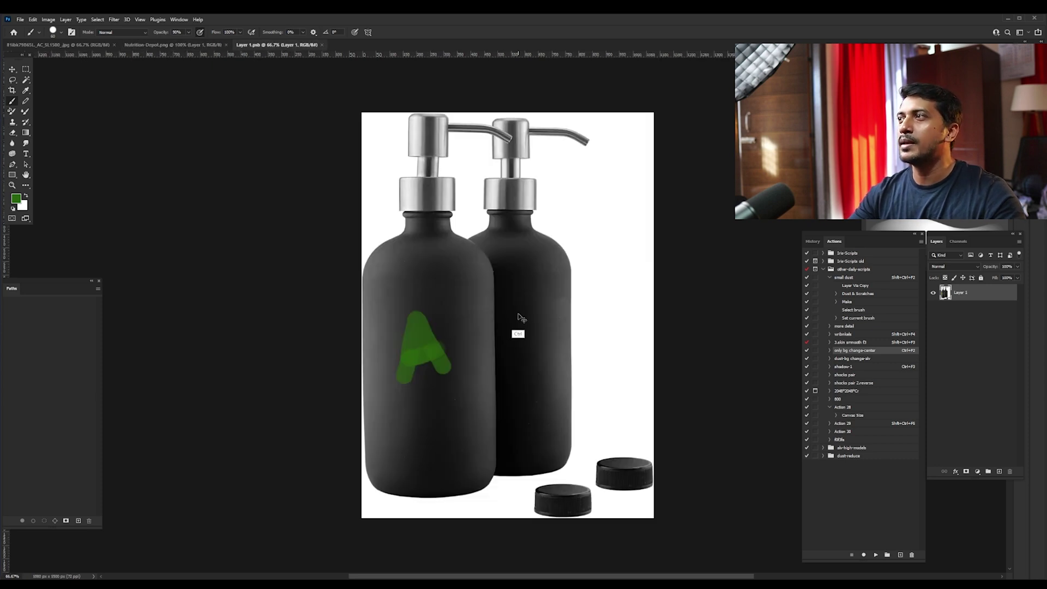
key(ctrl+Tab)
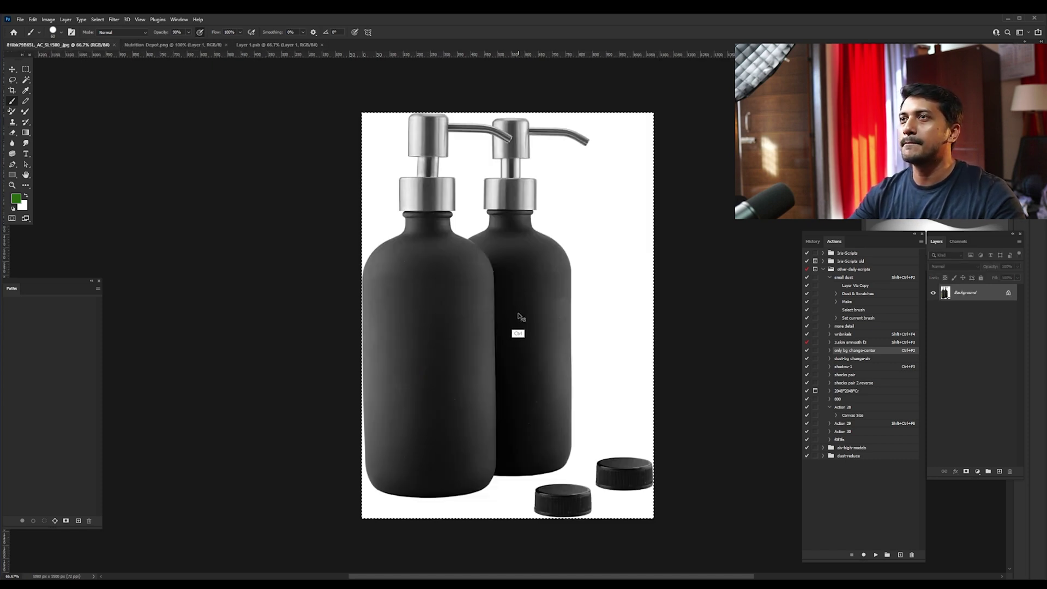
key(ctrl+shift+Tab)
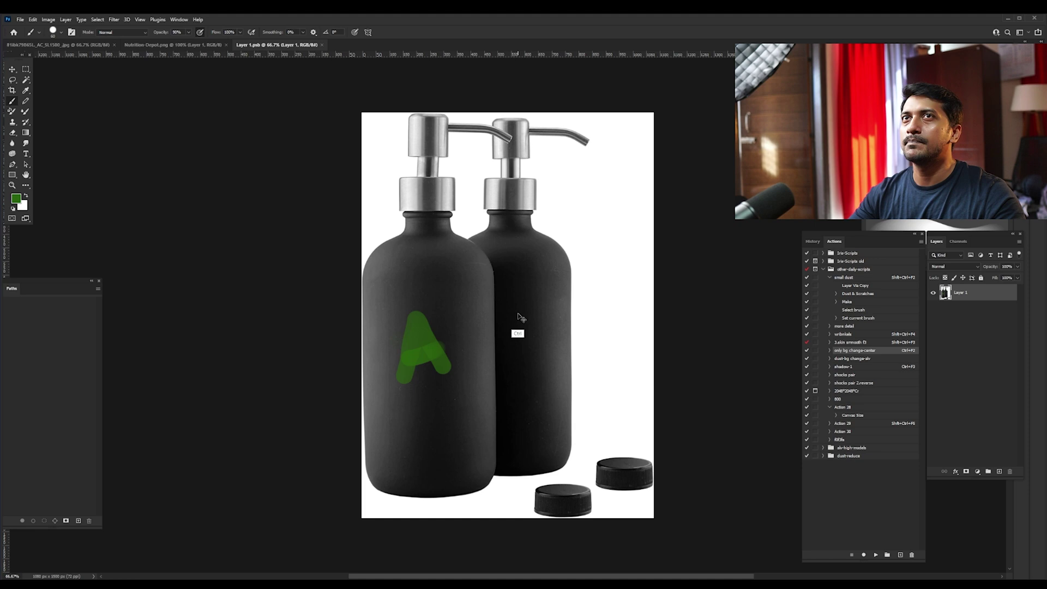
key(ctrl+w)
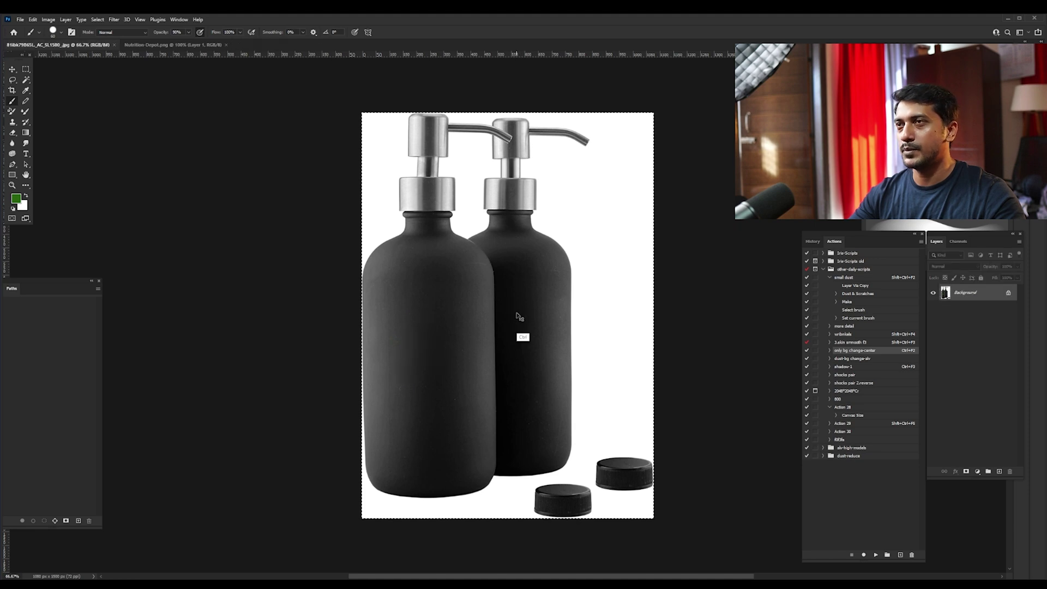
Step: Copy the logo from Nutrition-Depot.png and paste it into the original bottle photo as a new layer
key(ctrl+Tab)
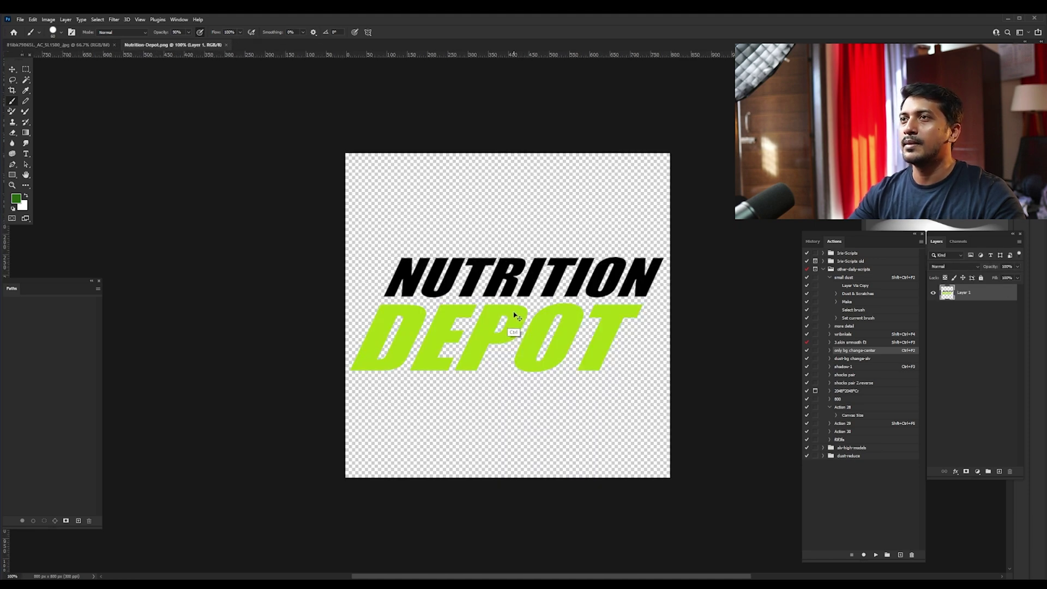
key(ctrl+Tab)
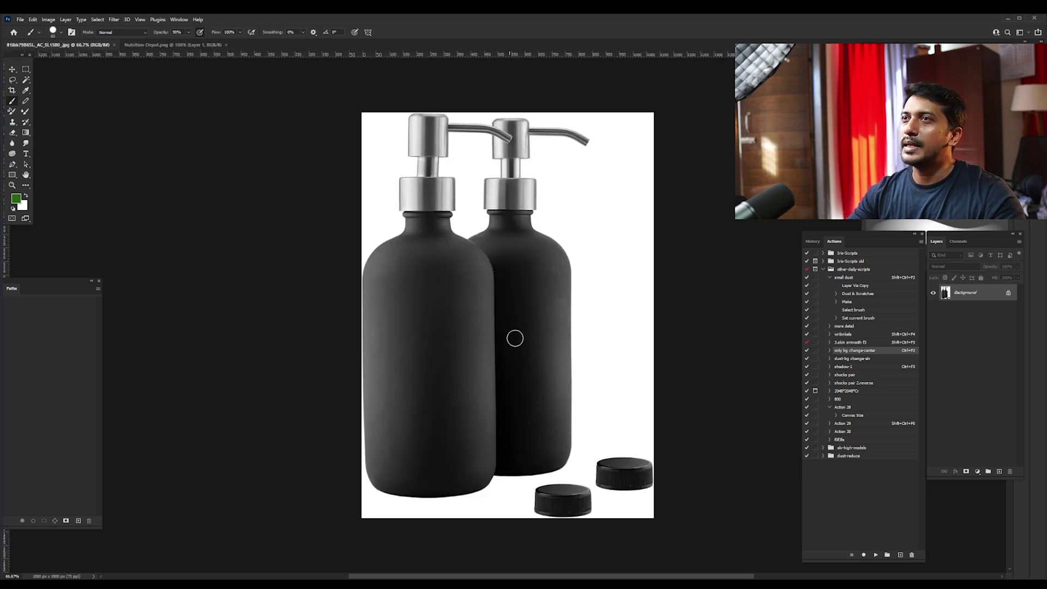
key(ctrl+shift+Tab)
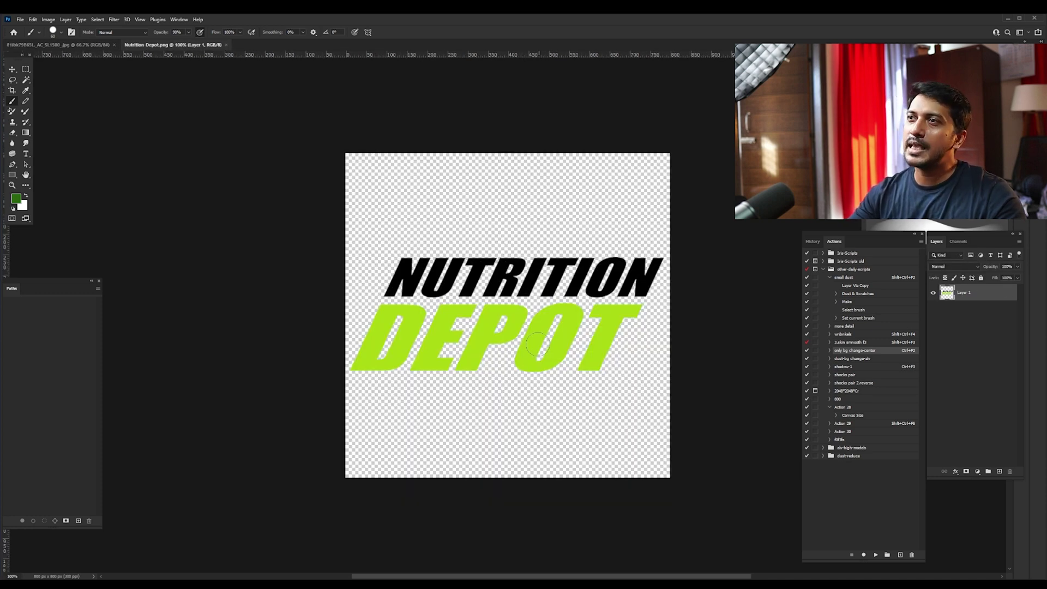
key(ctrl+Tab)
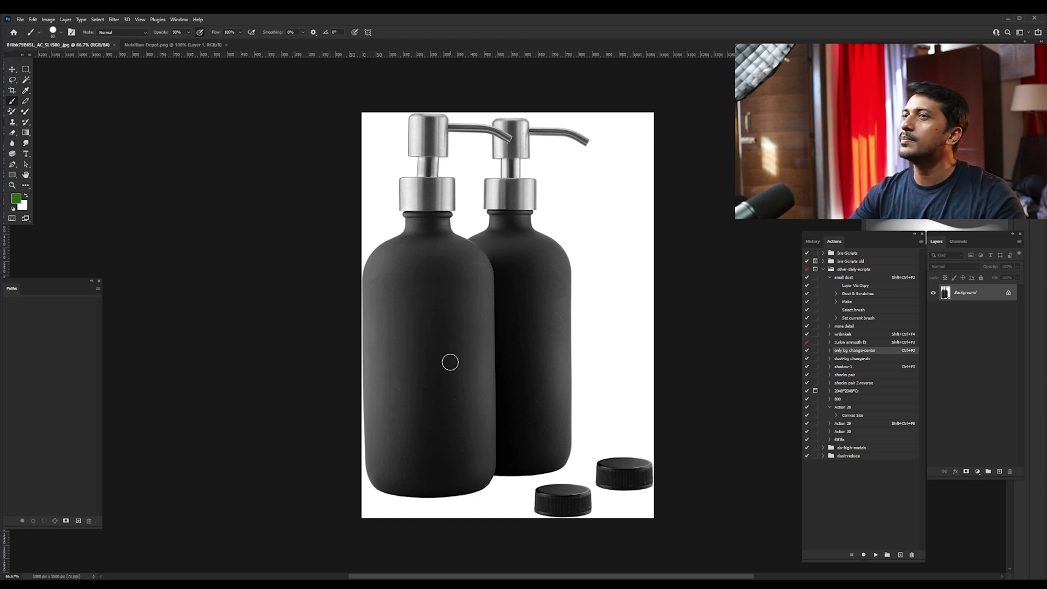
key(ctrl+Tab)
key(c)
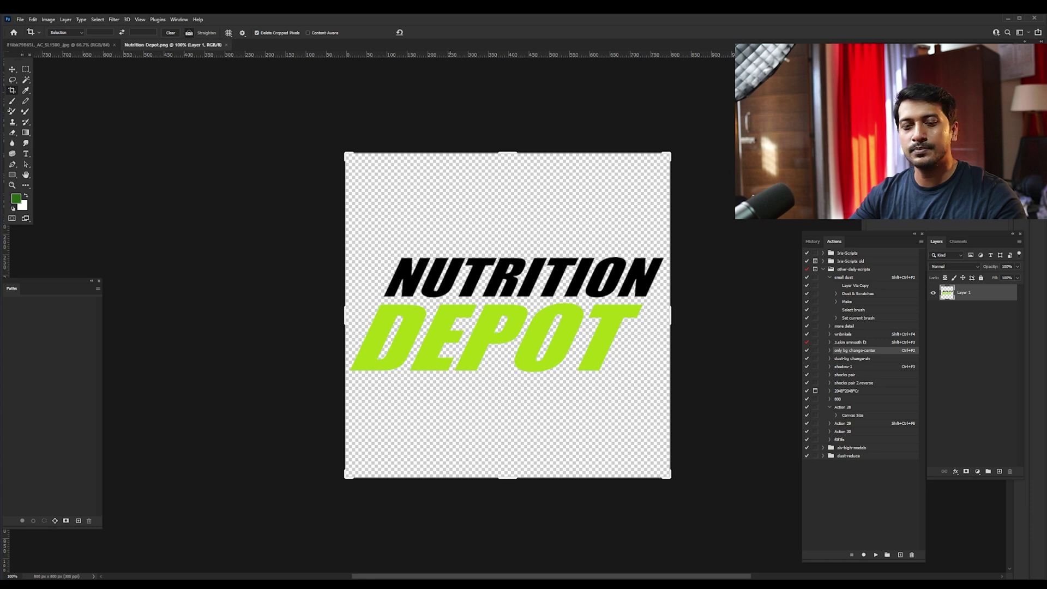
key(ctrl+Tab)
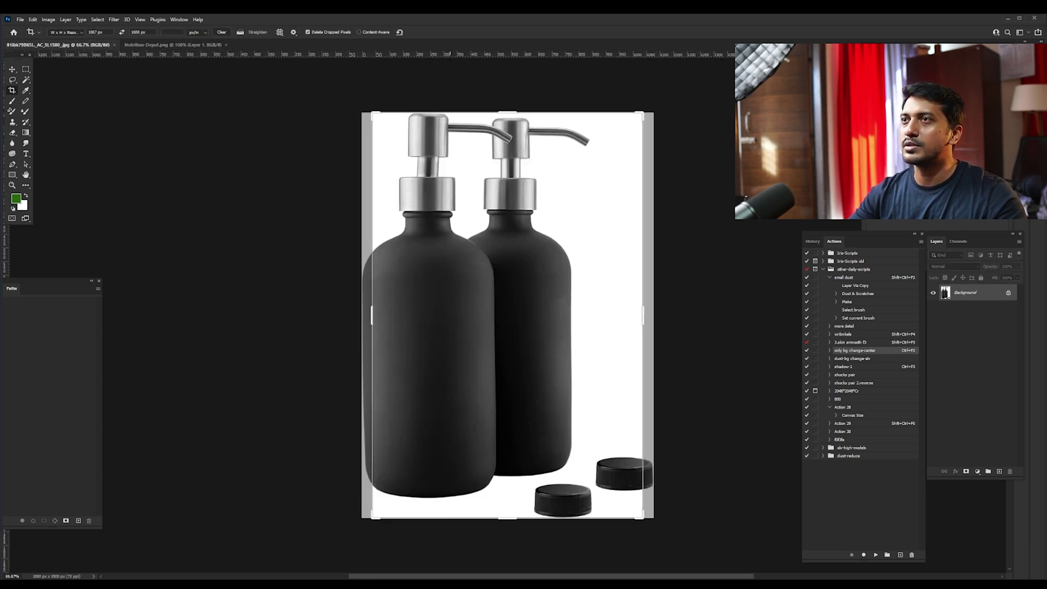
key(Escape)
key(ctrl+v)
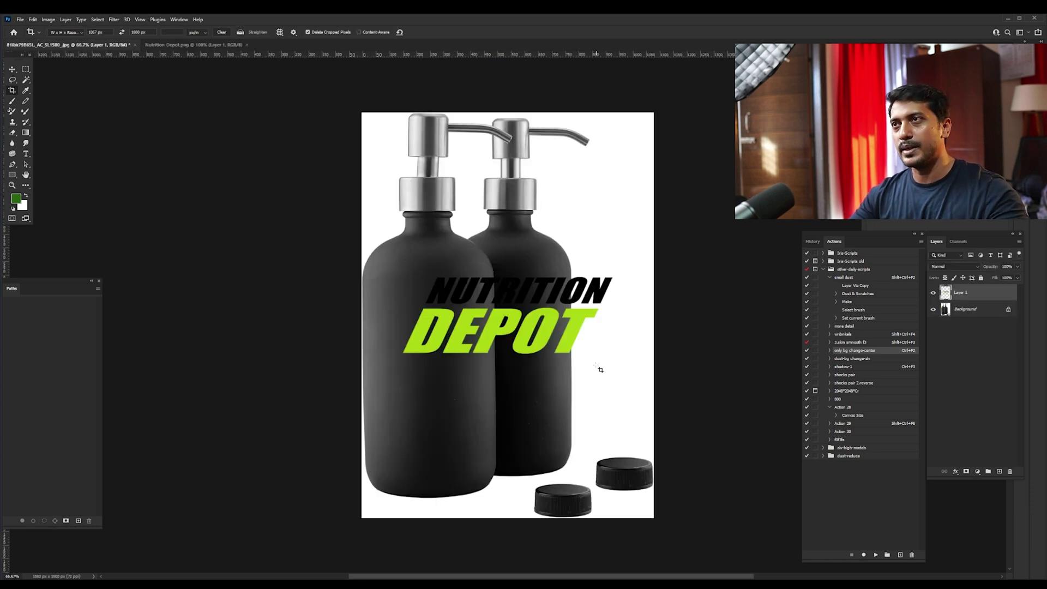
Step: Move the Nutrition Depot logo onto the middle of the front bottle
key(b)
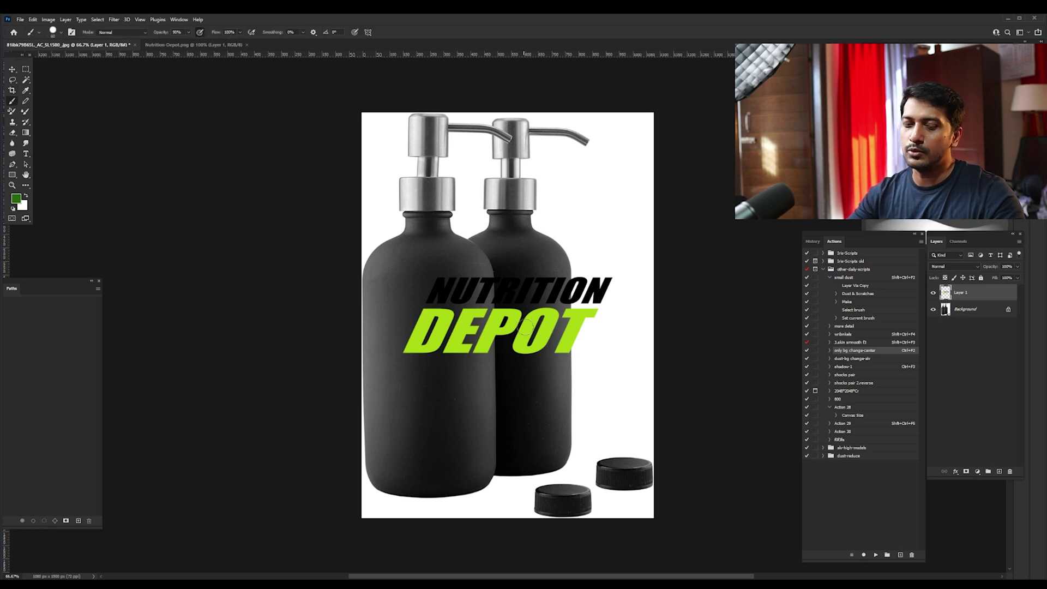
key(v)
mouse_move(522, 323)
mouse_down()
mouse_move(464, 385)
mouse_move(515, 343)
mouse_move(480, 369)
mouse_move(396, 360)
mouse_move(521, 358)
mouse_move(434, 360)
mouse_up()
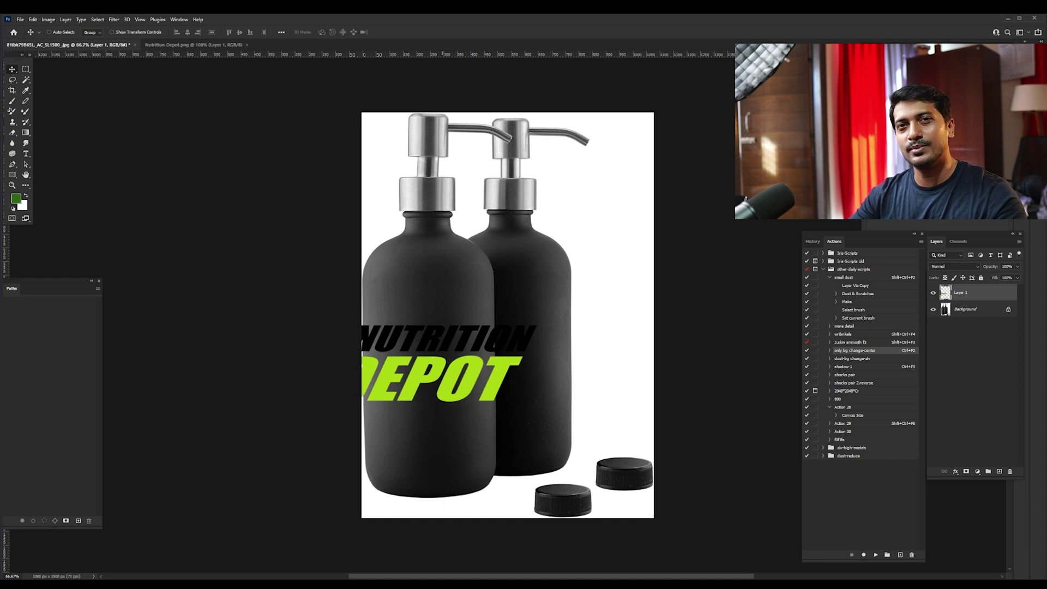
right_click(996, 295)
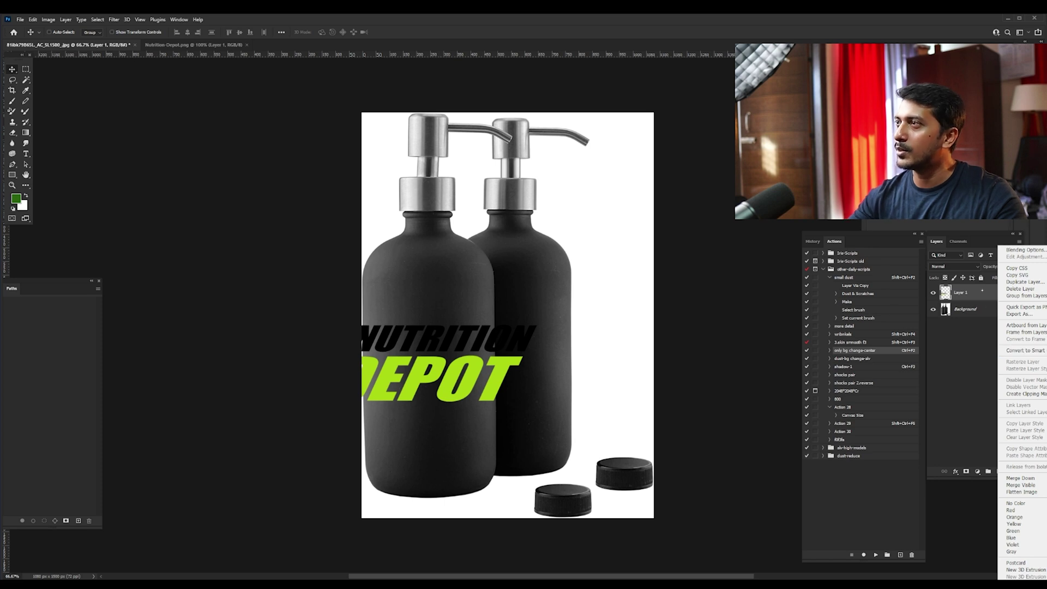
key(Escape)
Step: Scale the logo down proportionally so it fits within the front bottle's width
key(ctrl+t)
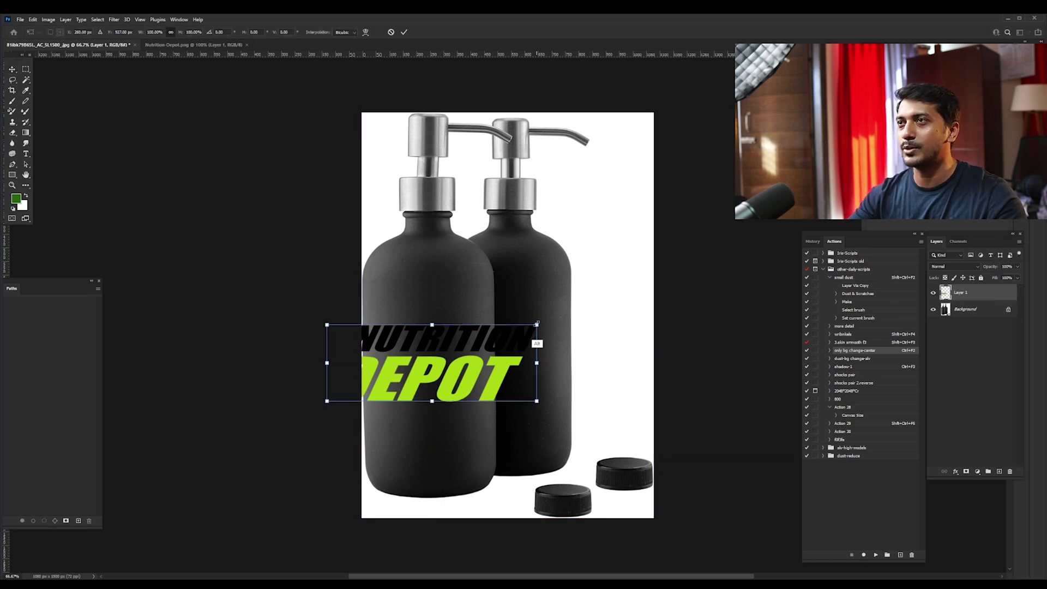
drag(537, 324, 493, 319)
key(Return)
key(ctrl+t)
key(Return)
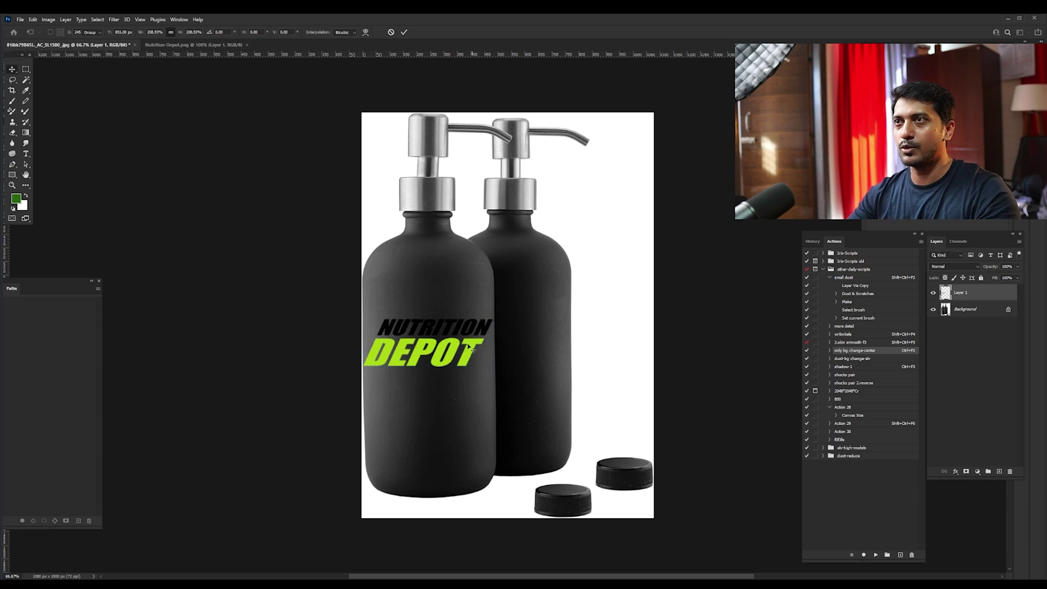
Step: Examine the edge sharpness of the scaled logo on the front bottle up close
ctrl+click(420, 350)
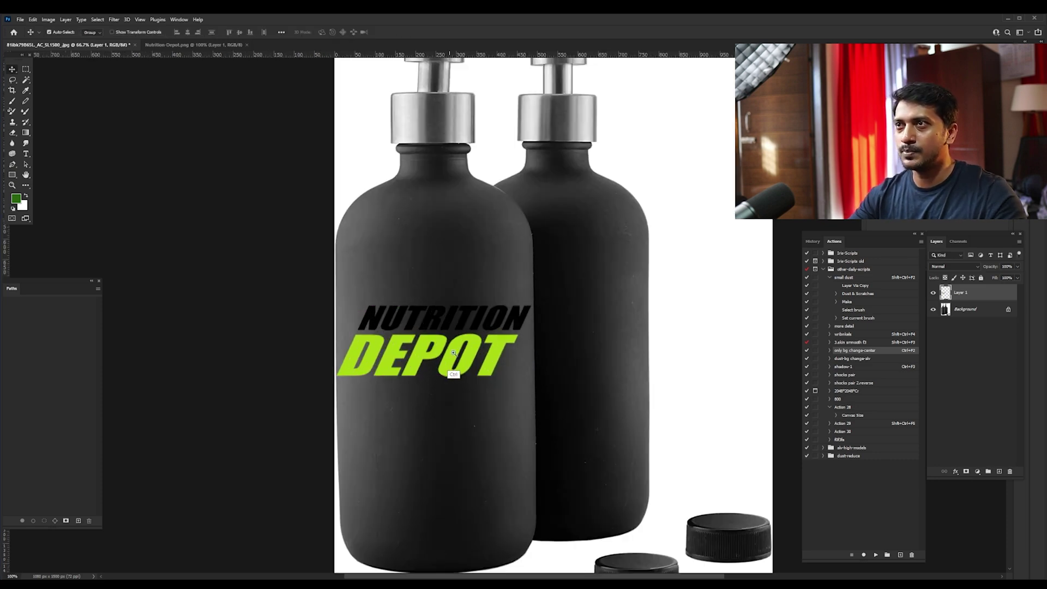
ctrl+click(450, 354)
ctrl+click(452, 355)
ctrl+click(455, 358)
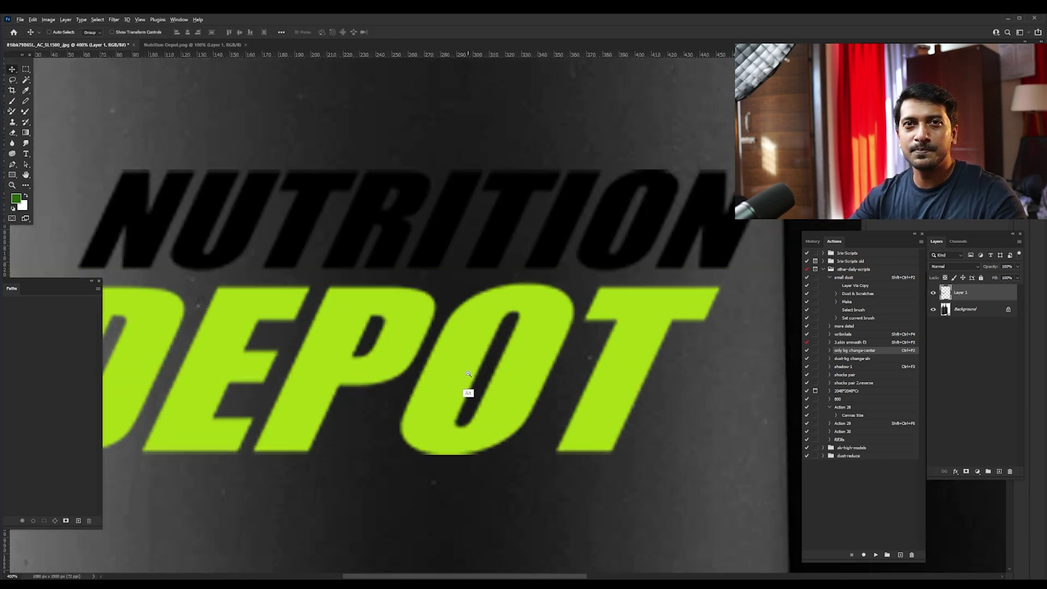
alt+click(468, 374)
alt+click(491, 388)
alt+click(482, 388)
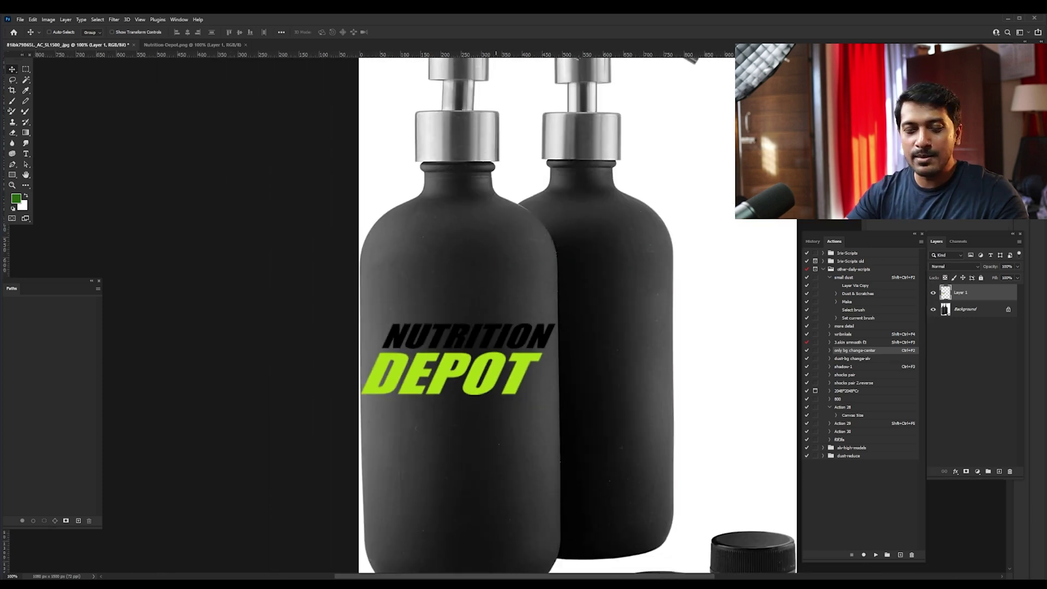
Step: Replace the scaled logo with a fresh full-size paste of the logo and convert that layer to a smart object
key(Delete)
key(ctrl+v)
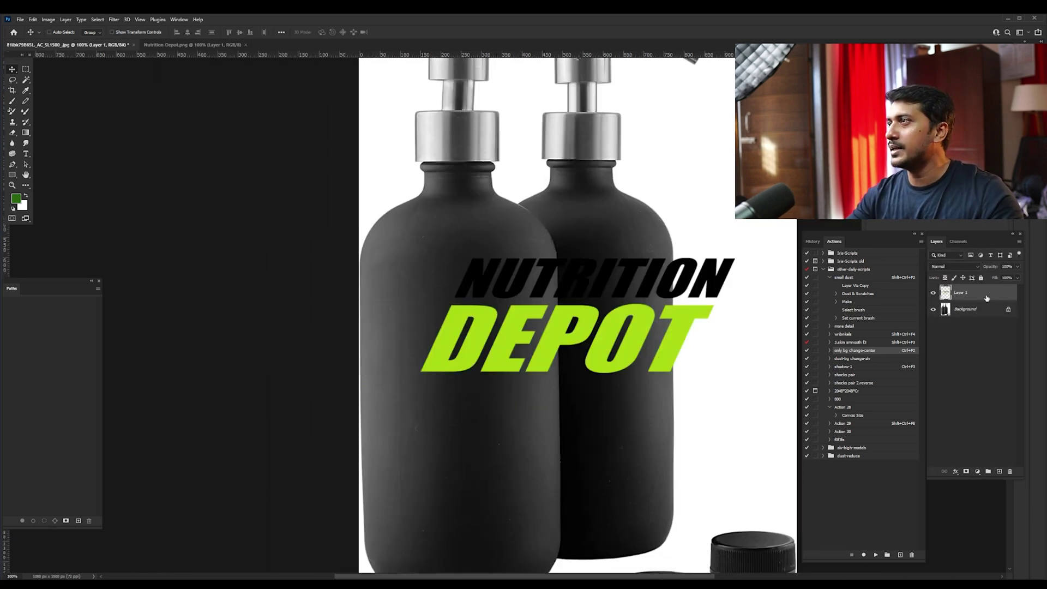
right_click(989, 295)
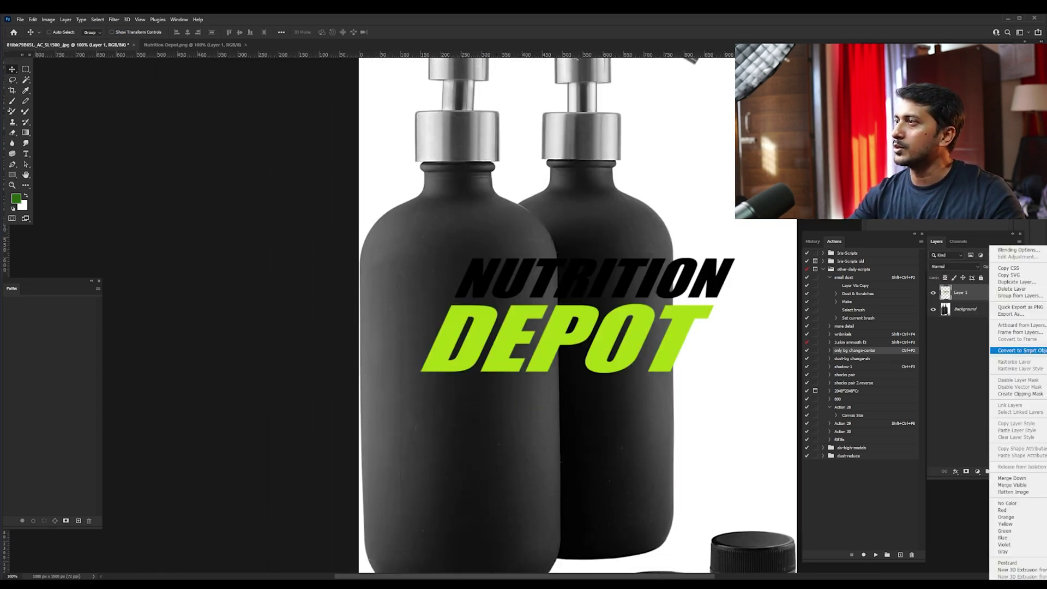
click(1018, 351)
Step: Scale the smart object logo down proportionally to about 59% and place it across the front bottle below its middle
key(ctrl+t)
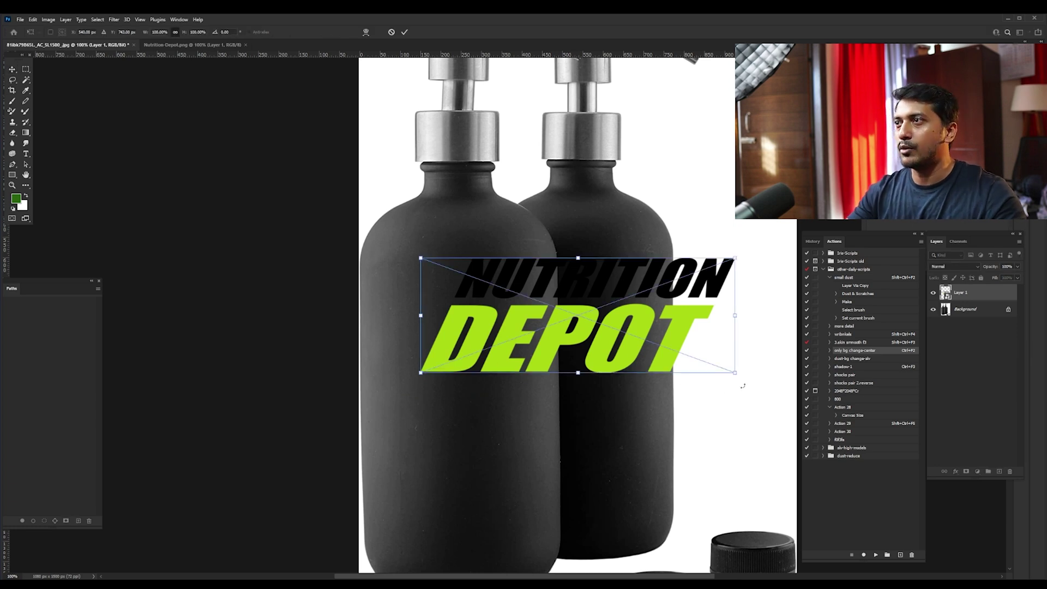
drag(737, 374, 647, 341)
drag(565, 298, 511, 383)
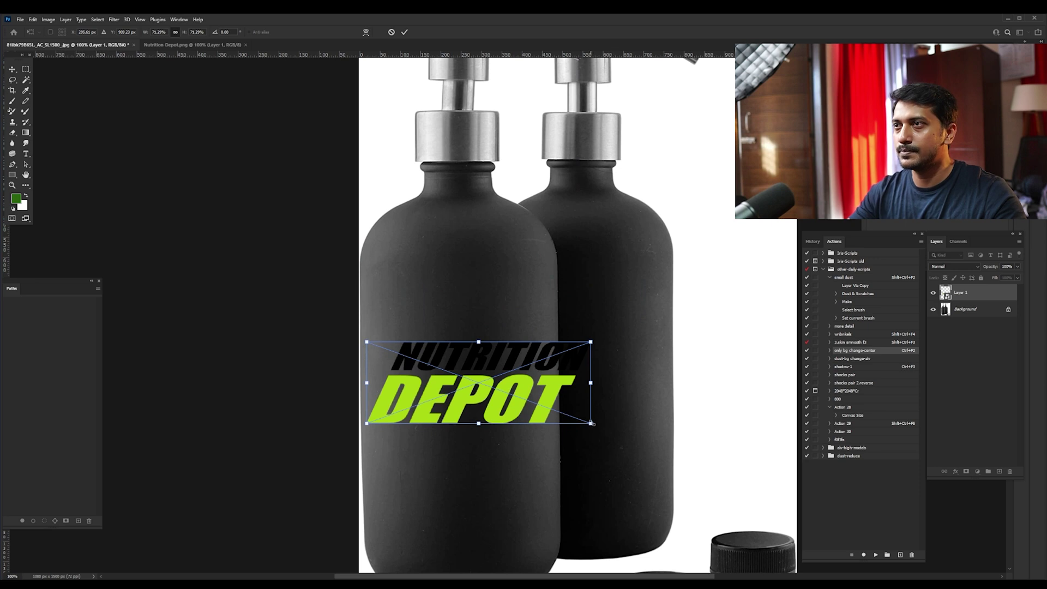
drag(591, 423, 552, 409)
drag(492, 369, 492, 396)
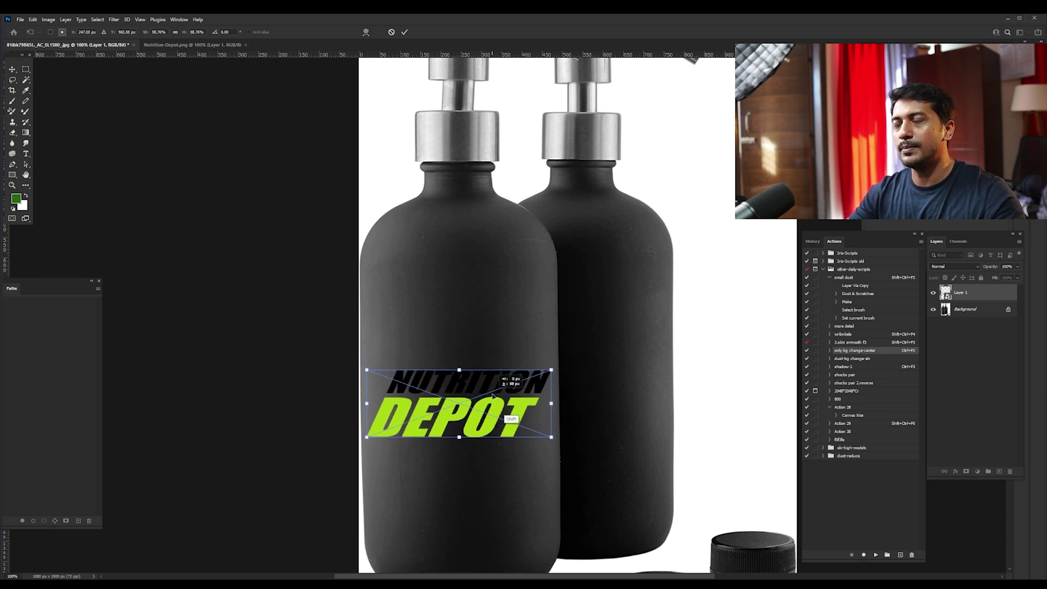
Step: Nudge the logo slightly up and to the left to centre it on the front bottle and apply the transform
key(Up)
key(Up)
key(Up)
key(Left)
key(Up)
key(Up)
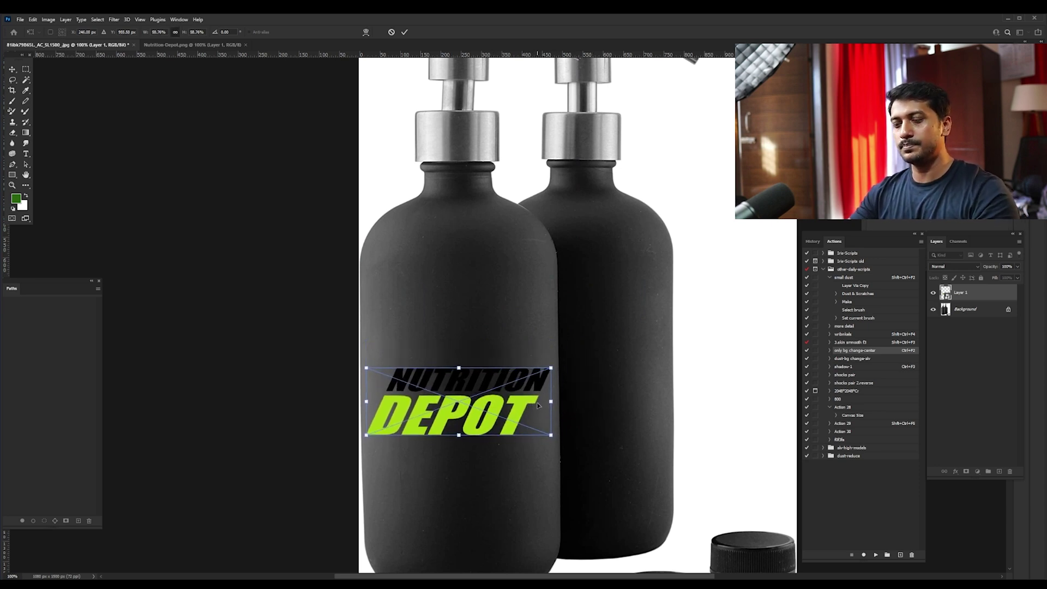
key(Up)
key(Up)
key(Up)
key(Up)
key(Up)
key(Up)
key(Up)
key(Left)
key(Left)
key(Left)
key(Left)
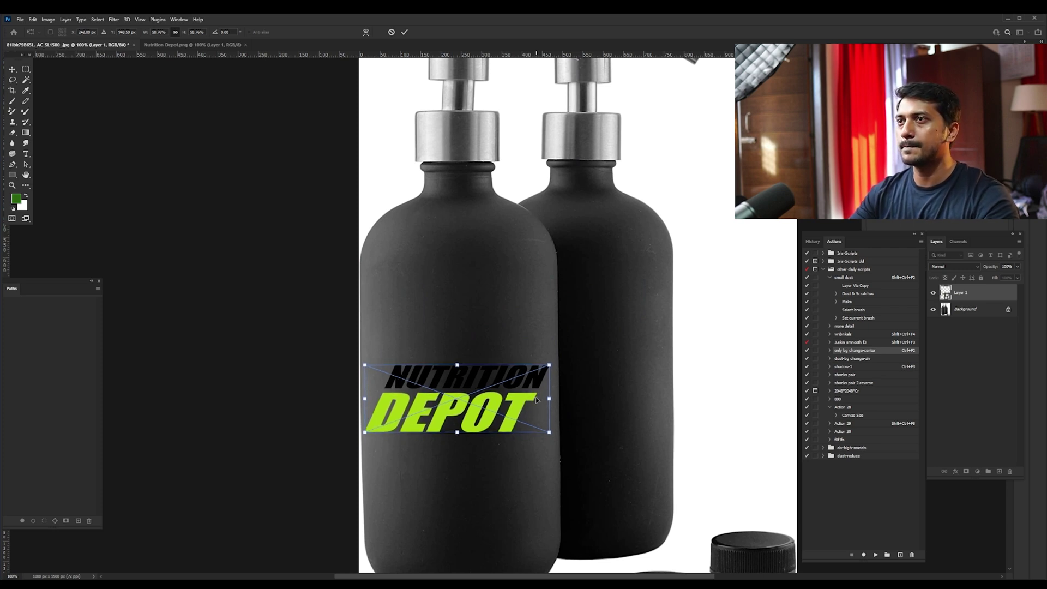
key(Return)
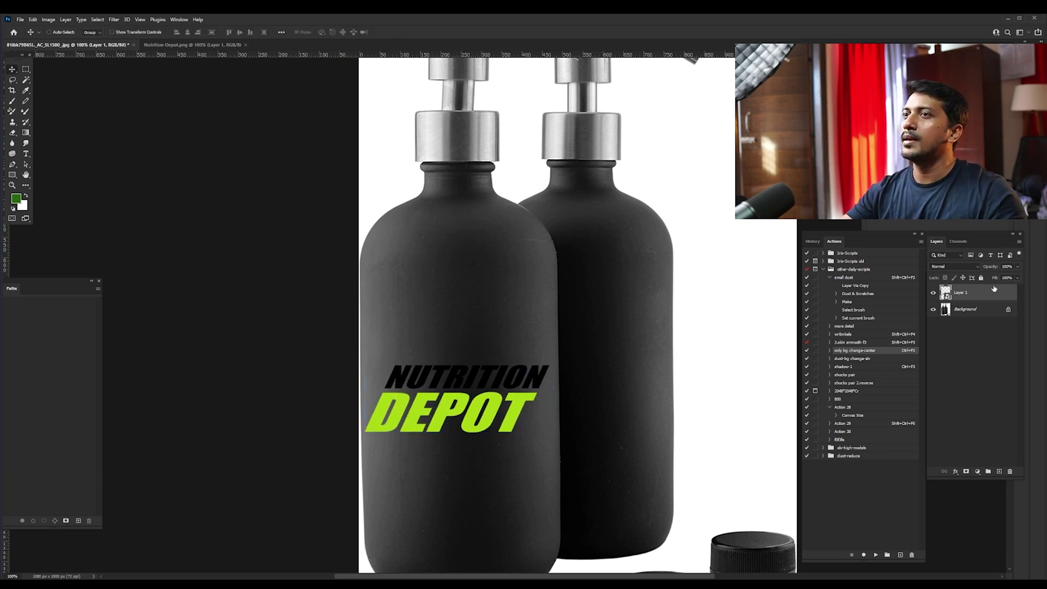
Step: Set the logo layer's blend mode to Vivid Light and deselect the layer
key(m)
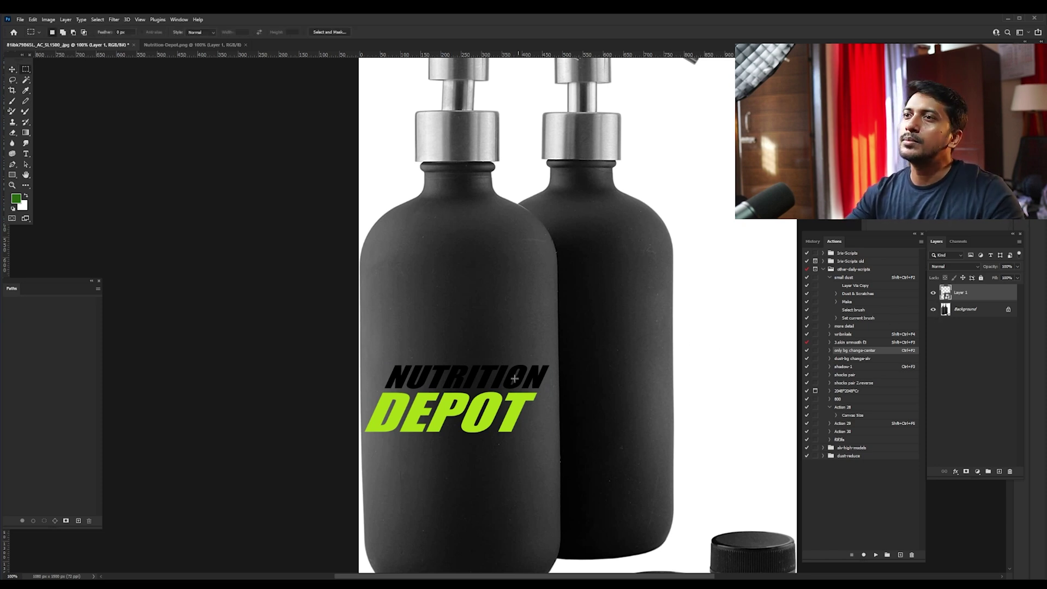
click(954, 266)
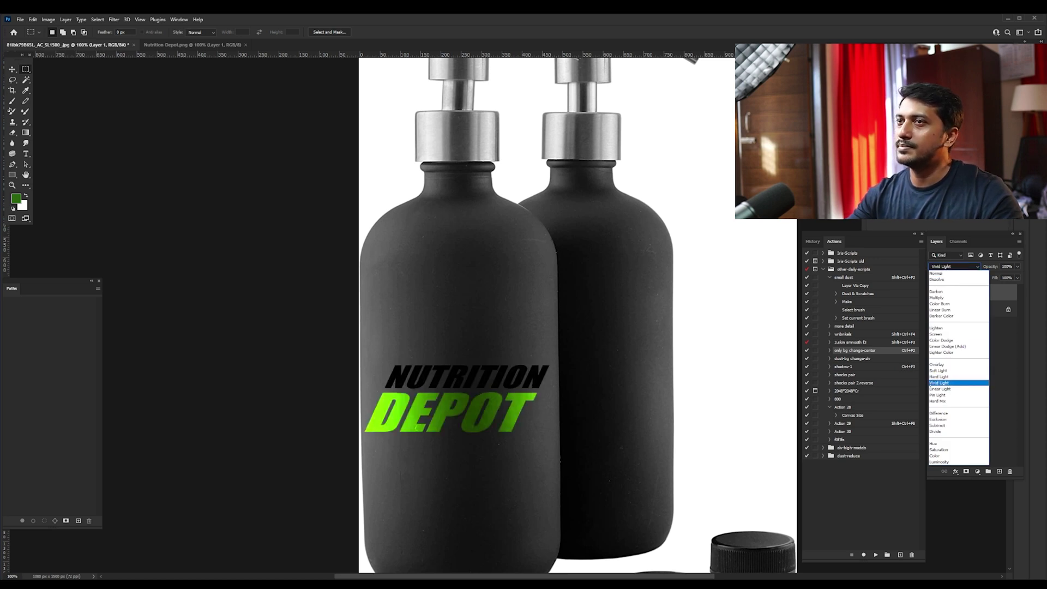
click(939, 383)
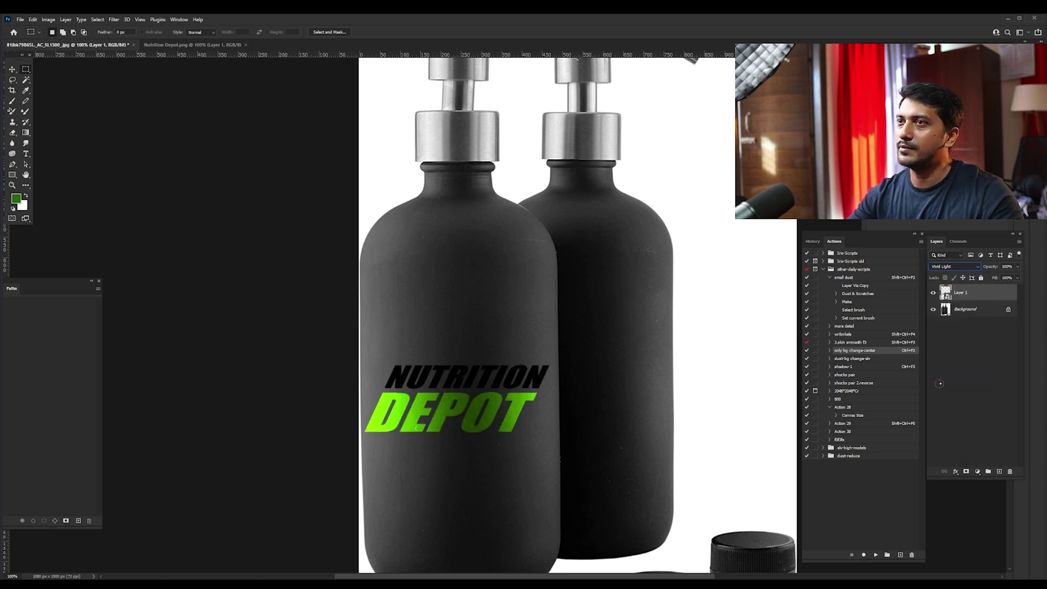
click(957, 353)
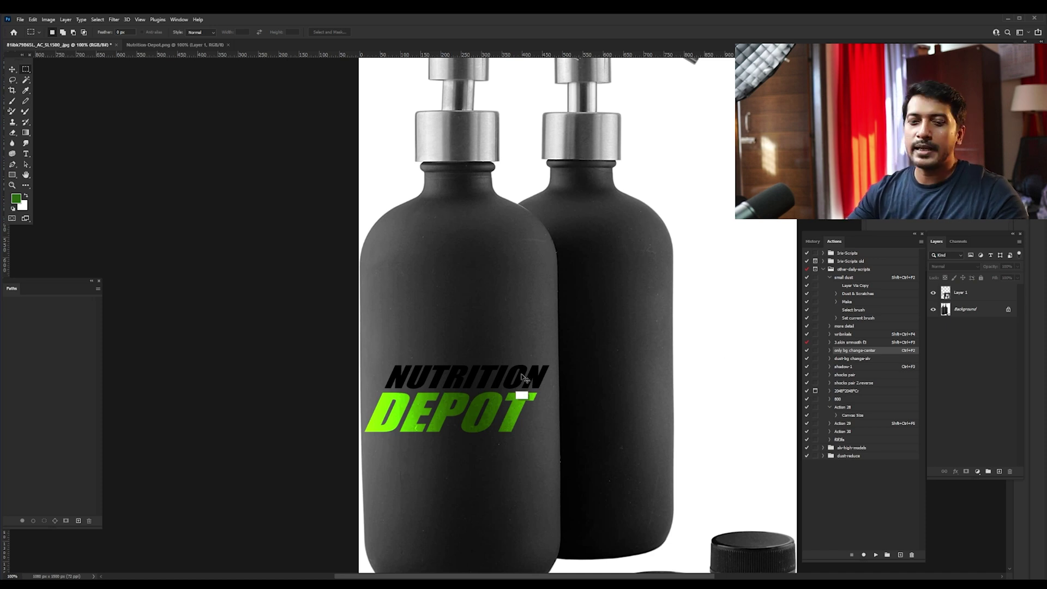
Step: Draw two downward-bowed Pen paths across the front bottle, below the logo and through the word NUTRITION, and delete both
drag(466, 448, 488, 383)
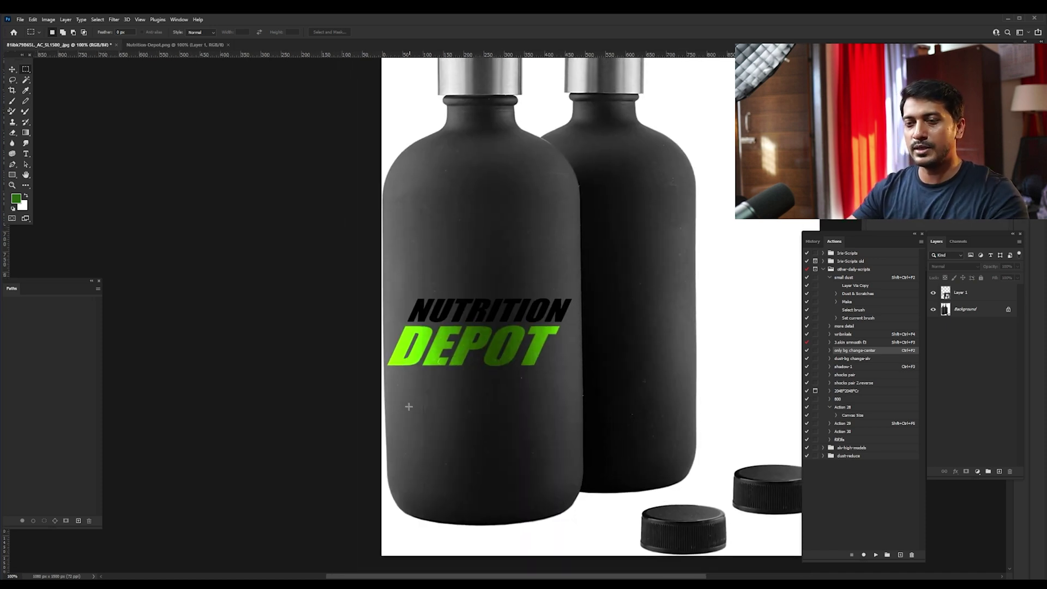
key(p)
click(385, 405)
shift+click(581, 405)
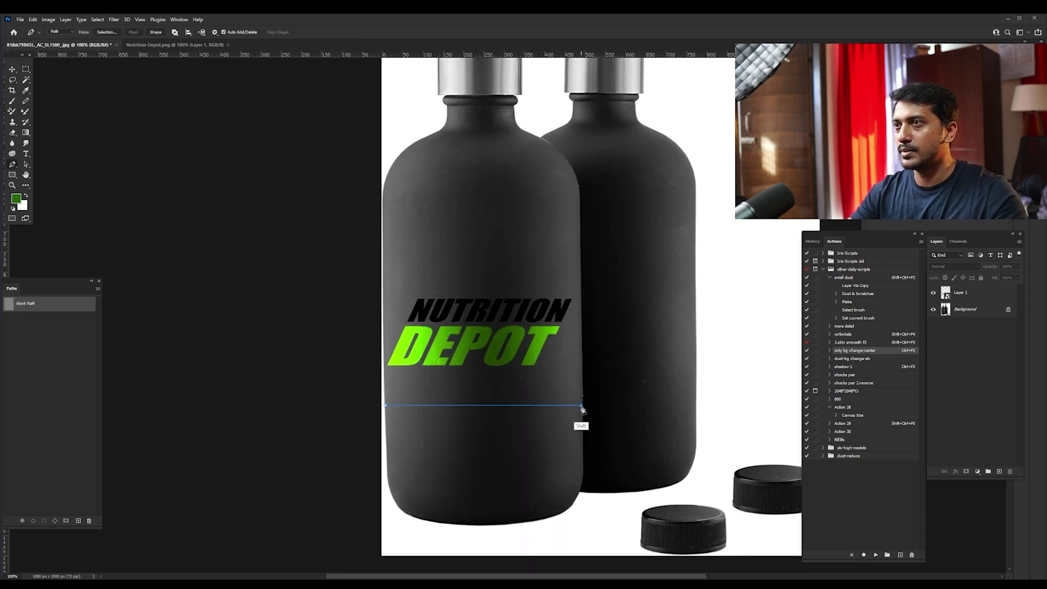
drag(581, 406, 691, 390)
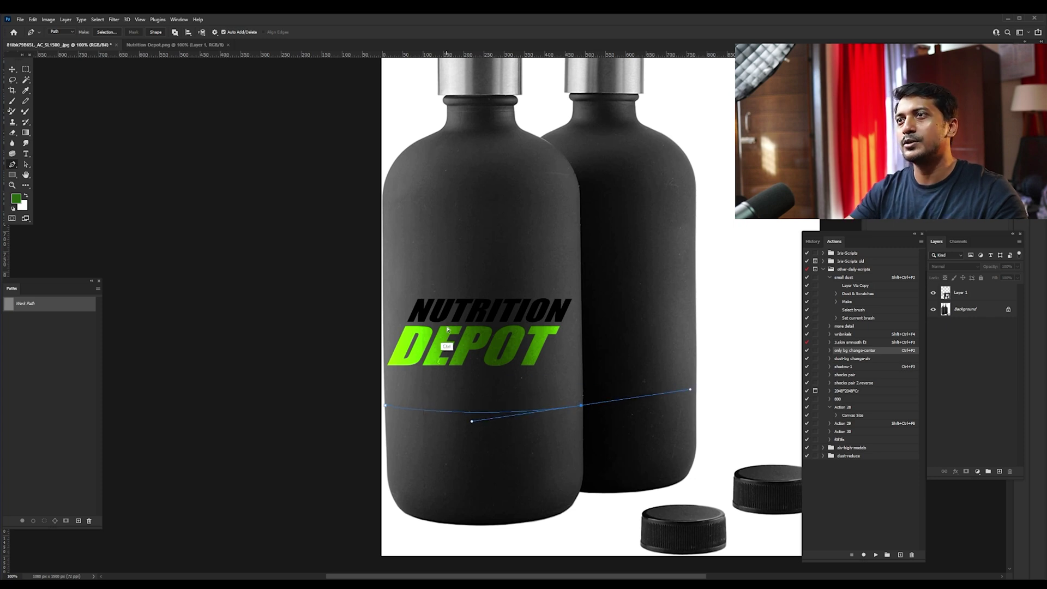
ctrl+click(443, 326)
drag(384, 310, 388, 310)
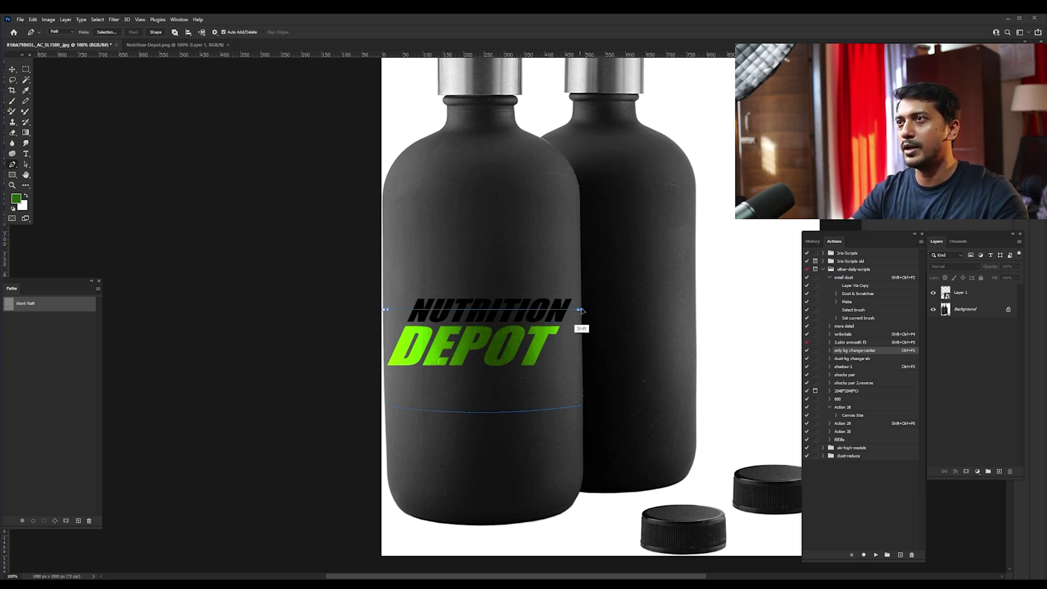
drag(579, 310, 682, 295)
drag(351, 239, 805, 476)
key(Delete)
Step: Turn the locked bottle background into a regular layer named Layer 0 and convert it to a smart object
click(979, 293)
click(987, 315)
double_click(987, 315)
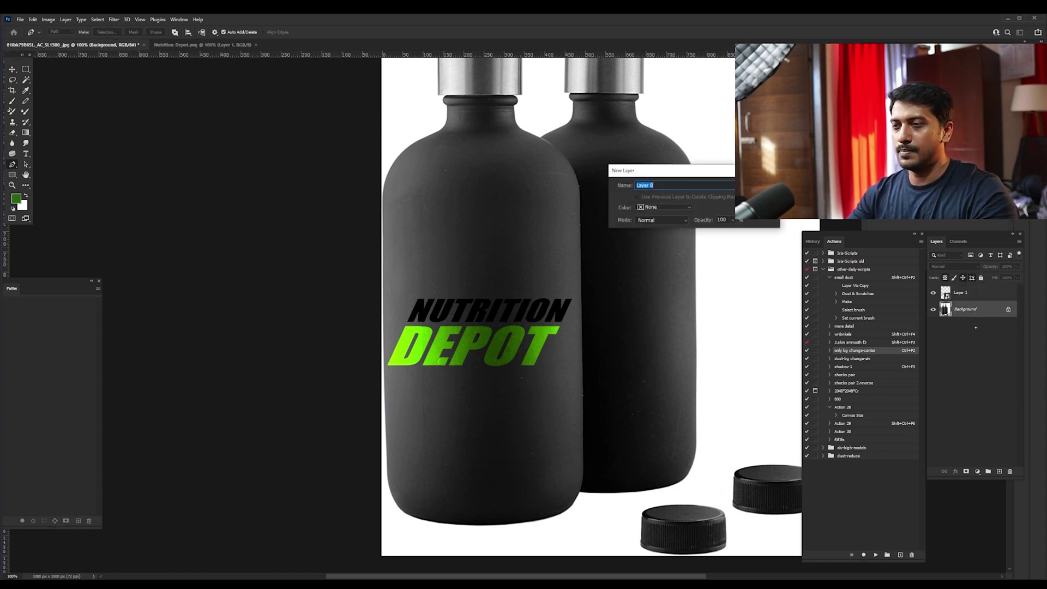
key(Return)
right_click(982, 312)
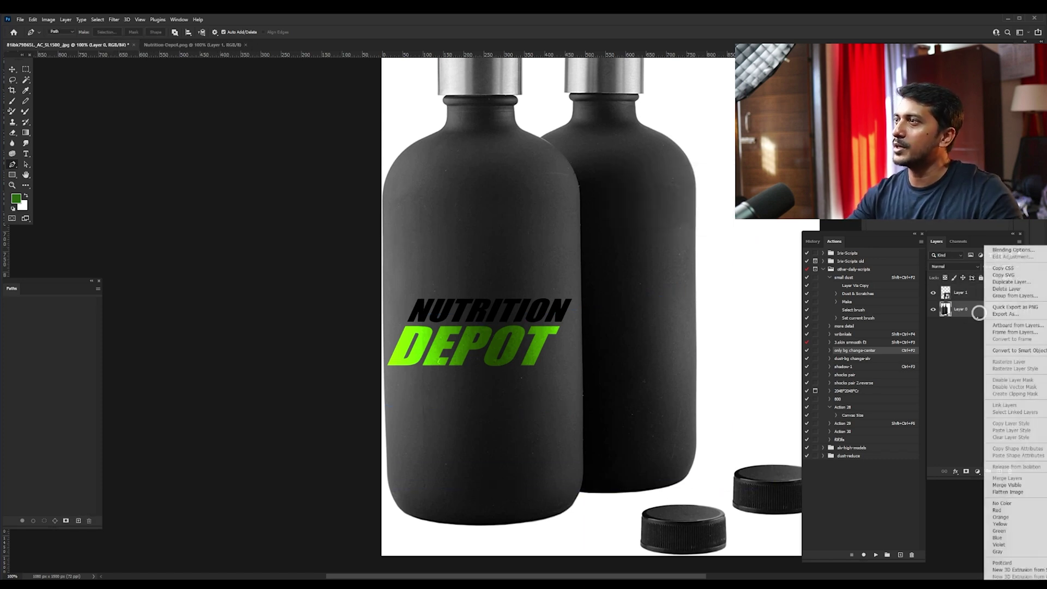
click(1013, 351)
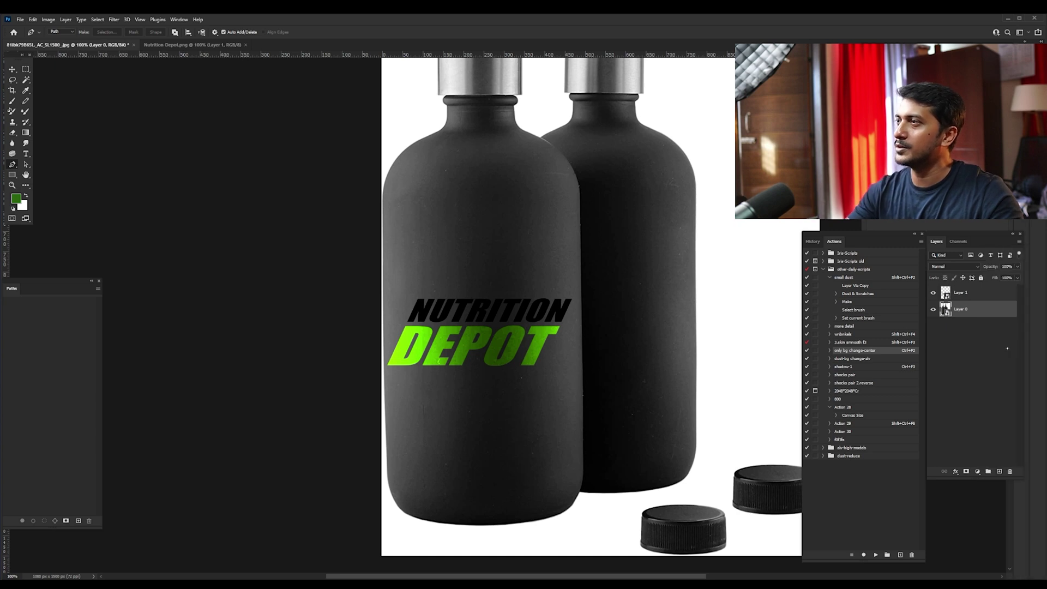
Step: Delete the logo layer and open the contents of the Layer 0 bottle smart object for editing
click(981, 298)
key(v)
key(Delete)
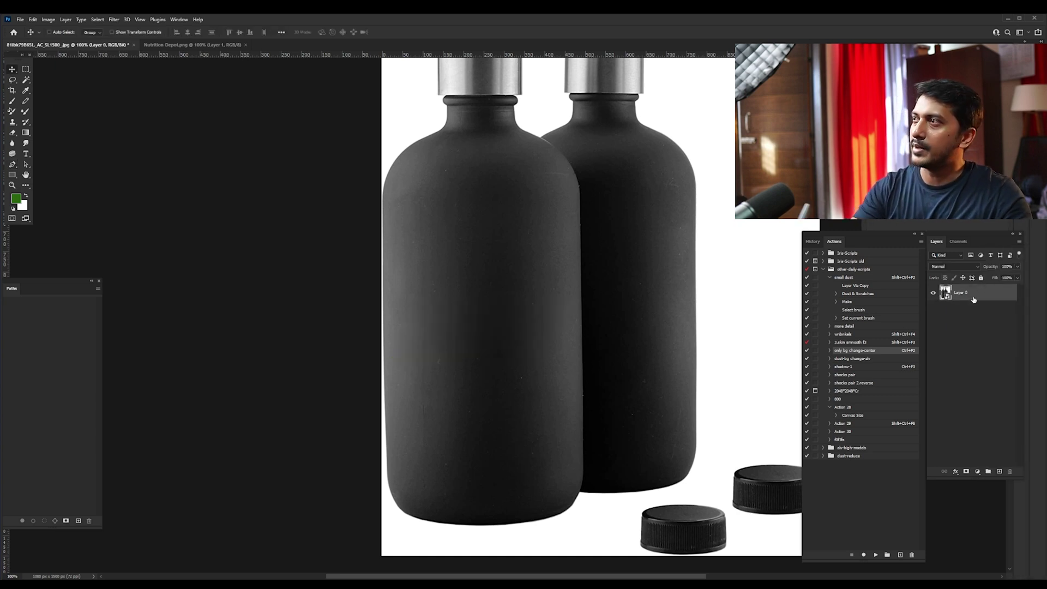
double_click(945, 296)
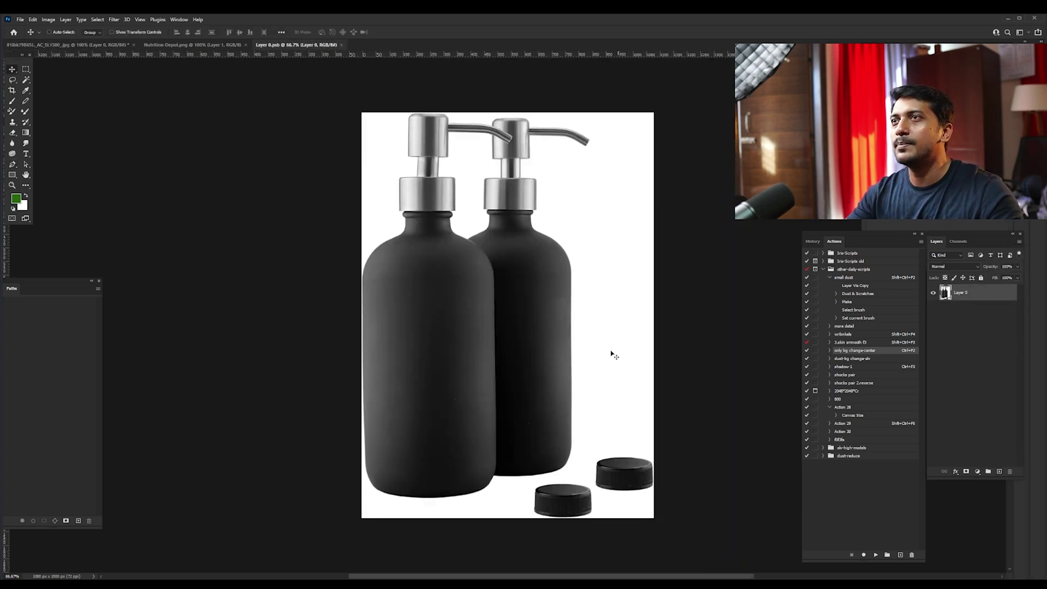
key(ctrl+F2)
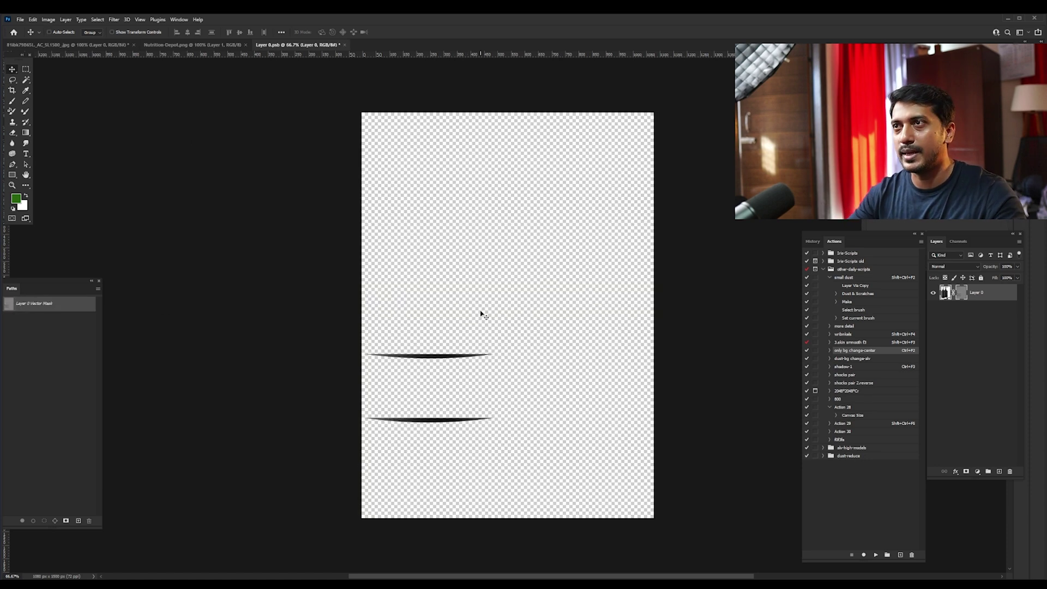
key(ctrl+z)
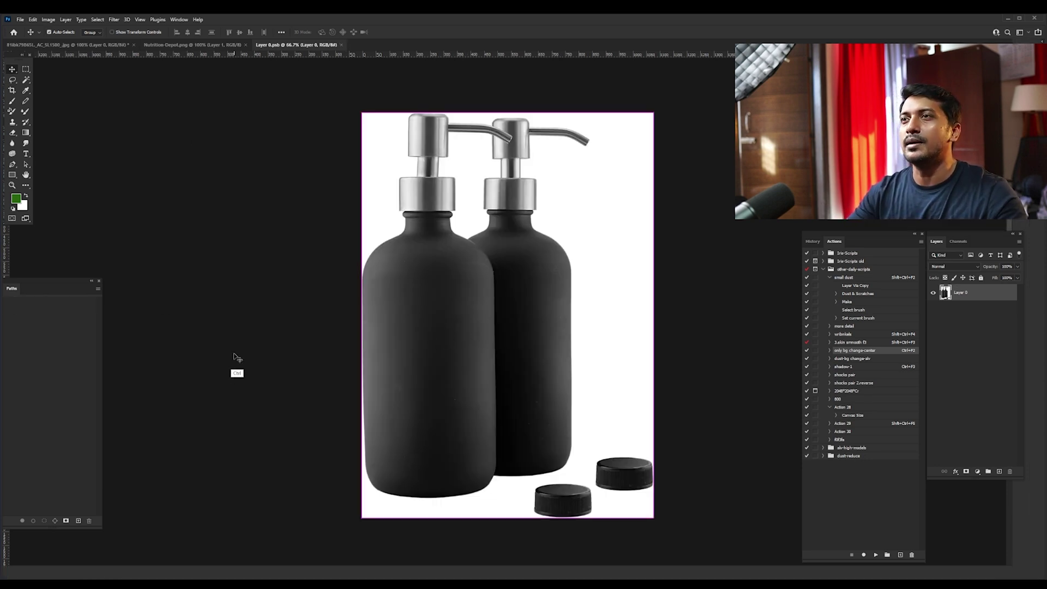
Step: Find the Nutrition-Depot.png document among the open files and close it
key(Tab)
key(Tab)
key(ctrl+Tab)
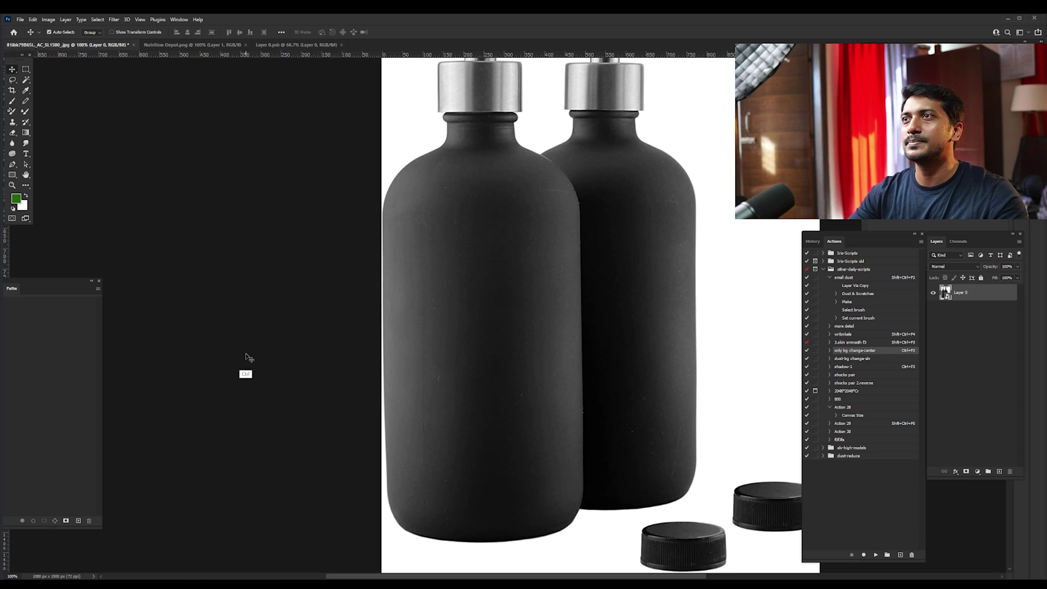
key(ctrl+Tab)
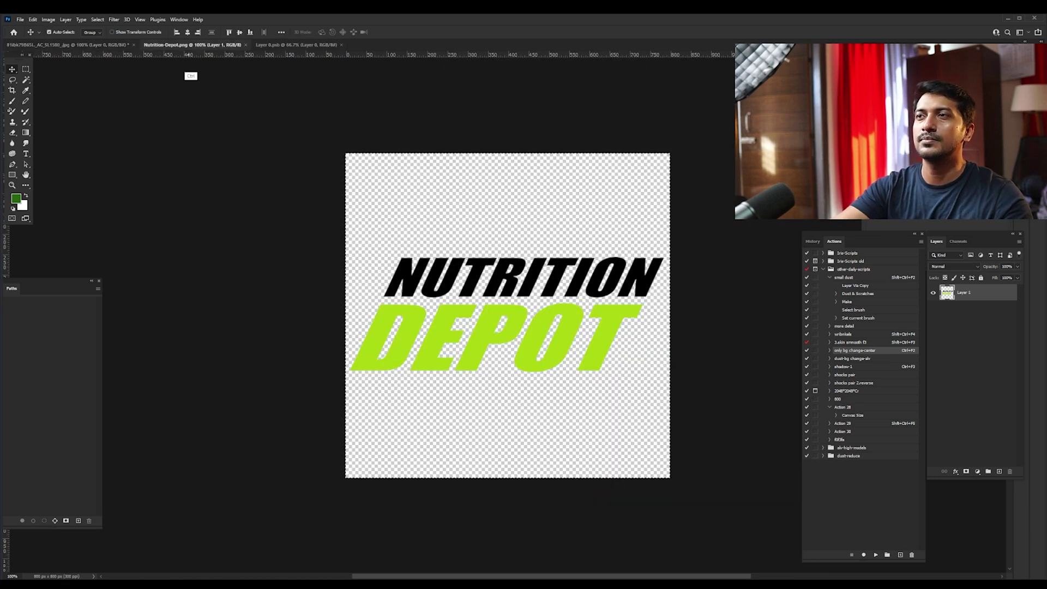
key(ctrl+w)
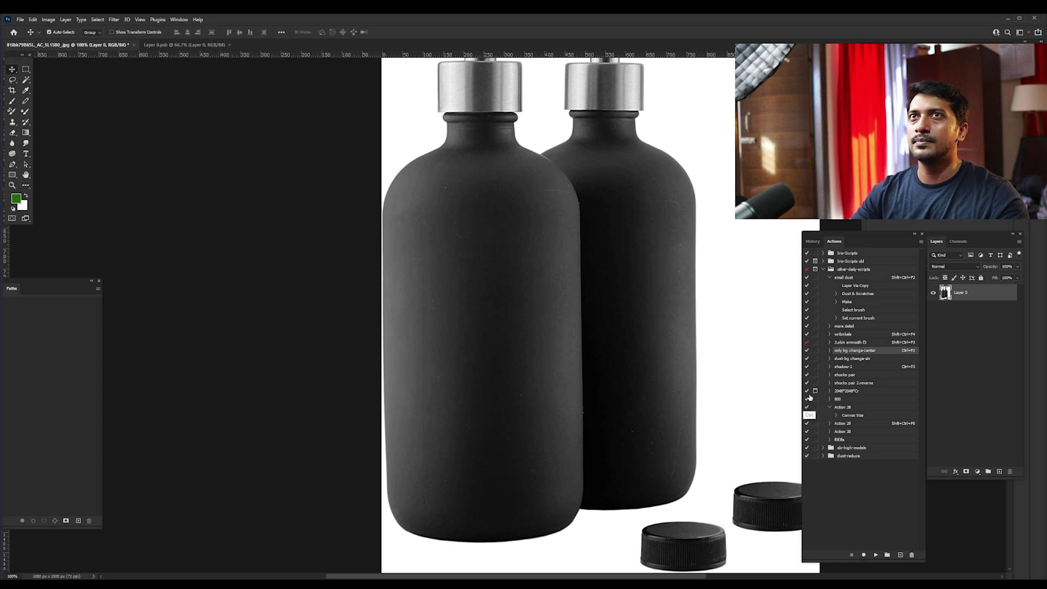
Step: Paste the Nutrition Depot logo into Layer 0.psb as a new layer and convert it to a smart object
key(ctrl+Tab)
key(ctrl+v)
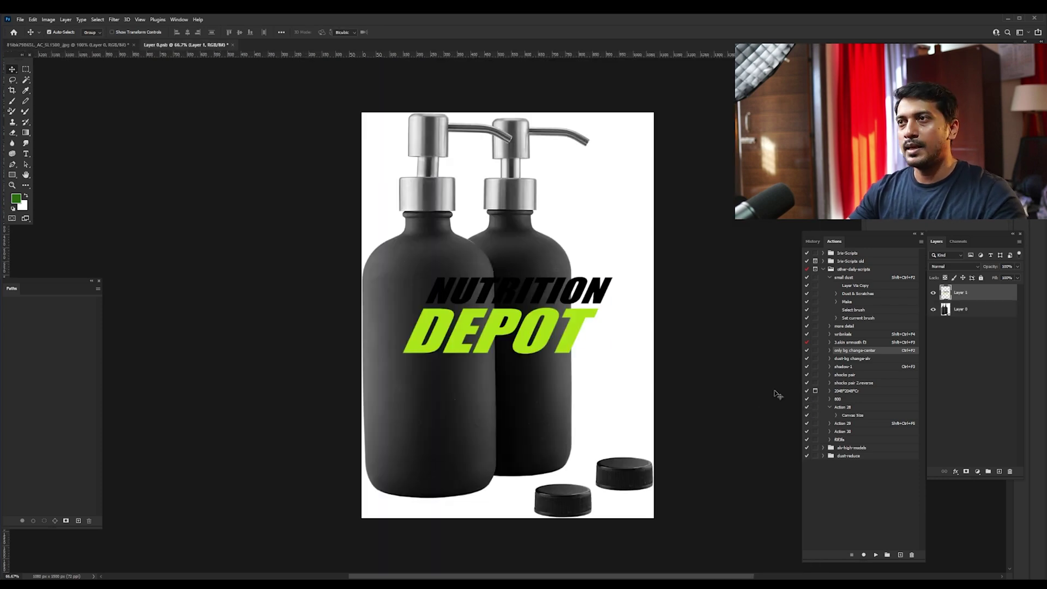
right_click(990, 294)
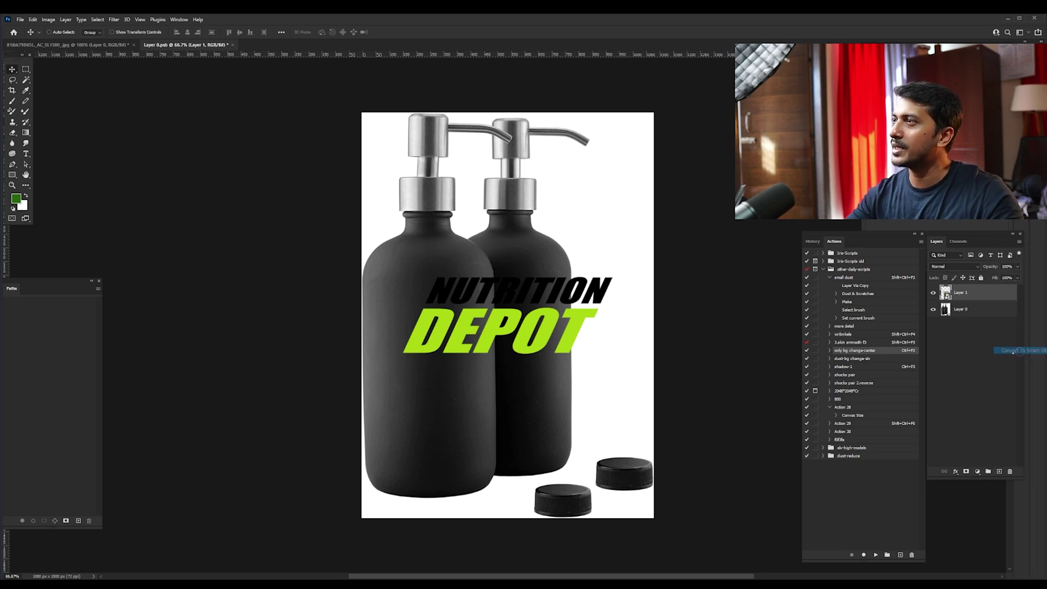
click(1013, 351)
Step: Scale the logo down proportionally to about 60% and centre it on the front bottle below its middle
key(ctrl+t)
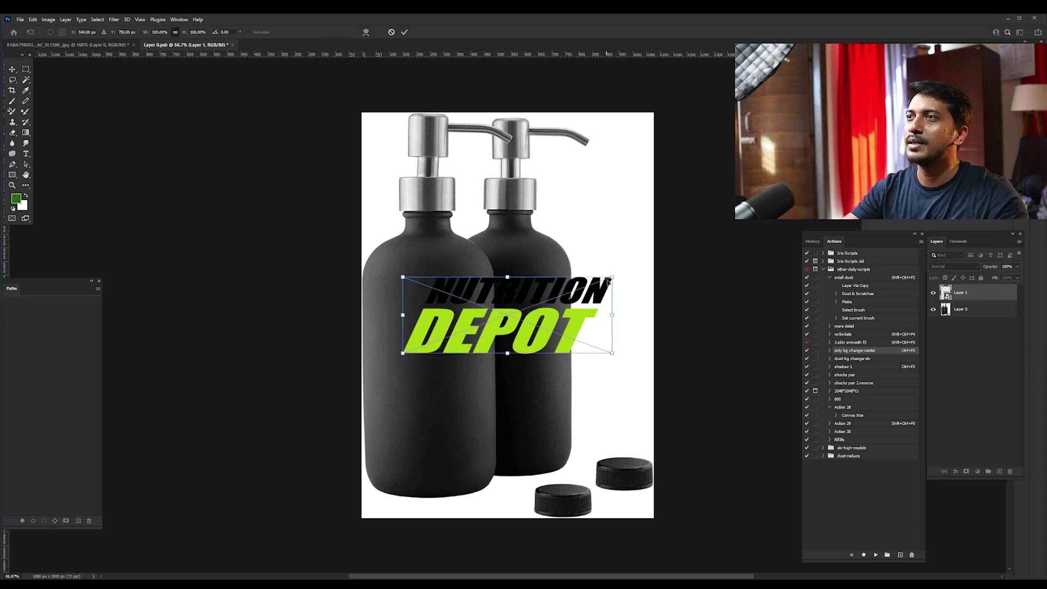
drag(612, 275, 492, 346)
key(shift+Left)
key(shift+Left)
key(shift+Down)
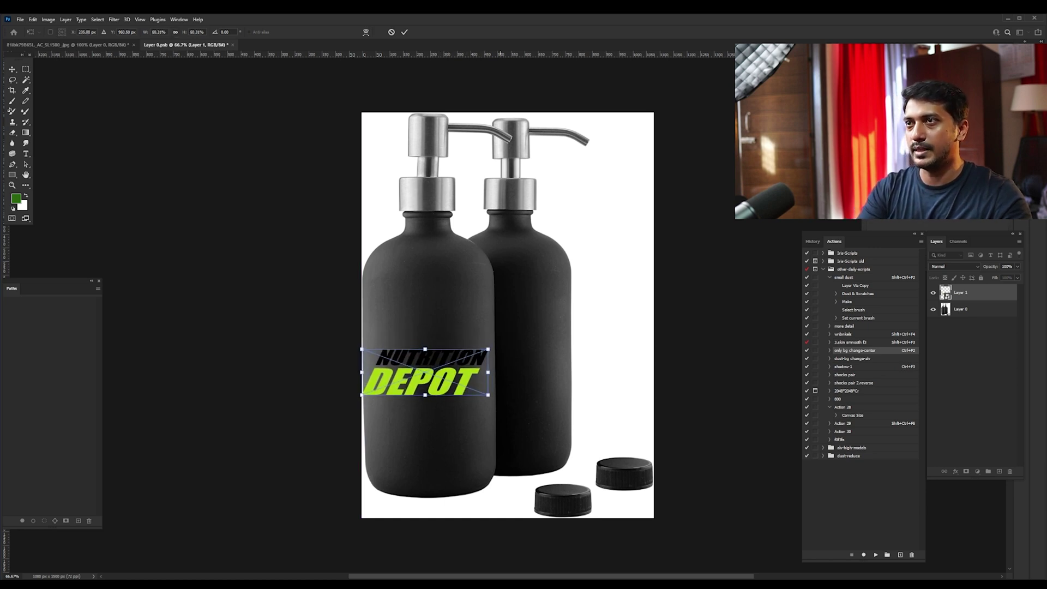
key(shift+Right)
key(Up)
key(Up)
key(Right)
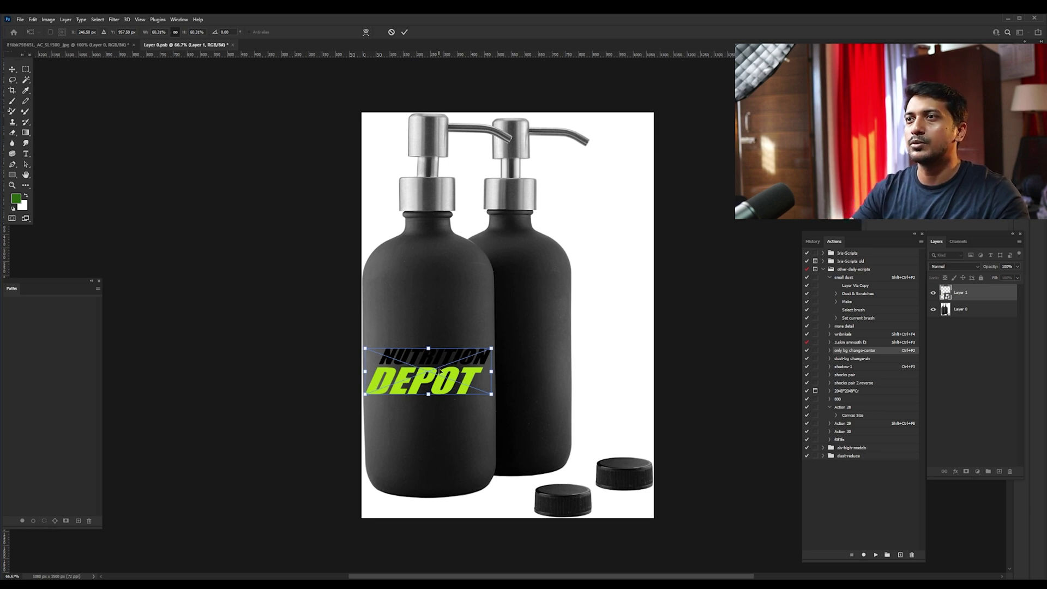
Step: Warp the Nutrition Depot logo with the Arch style at a bend of -7% to follow the front bottle's curvature
right_click(430, 364)
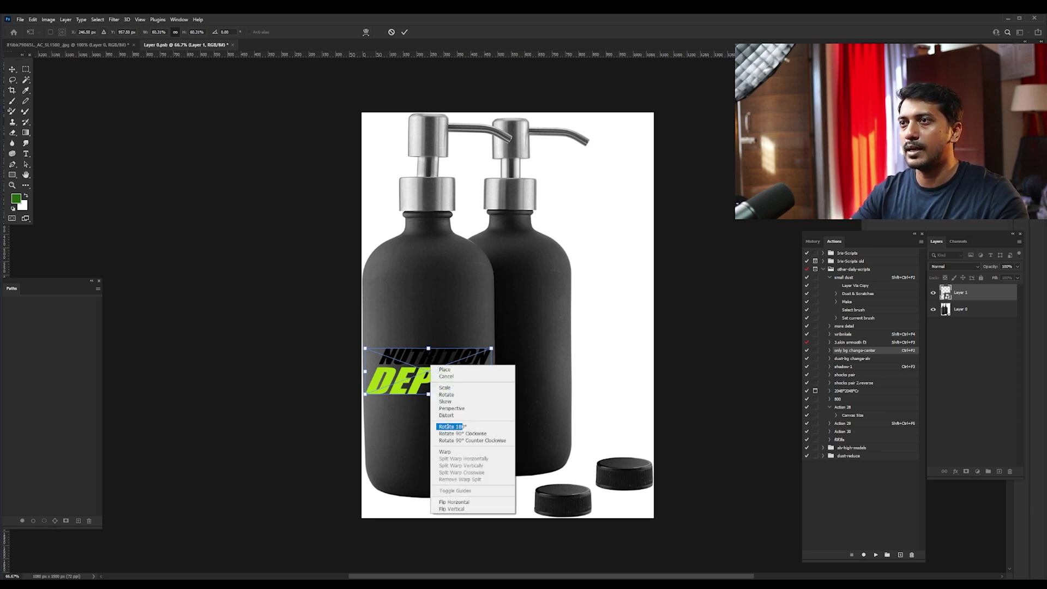
click(446, 453)
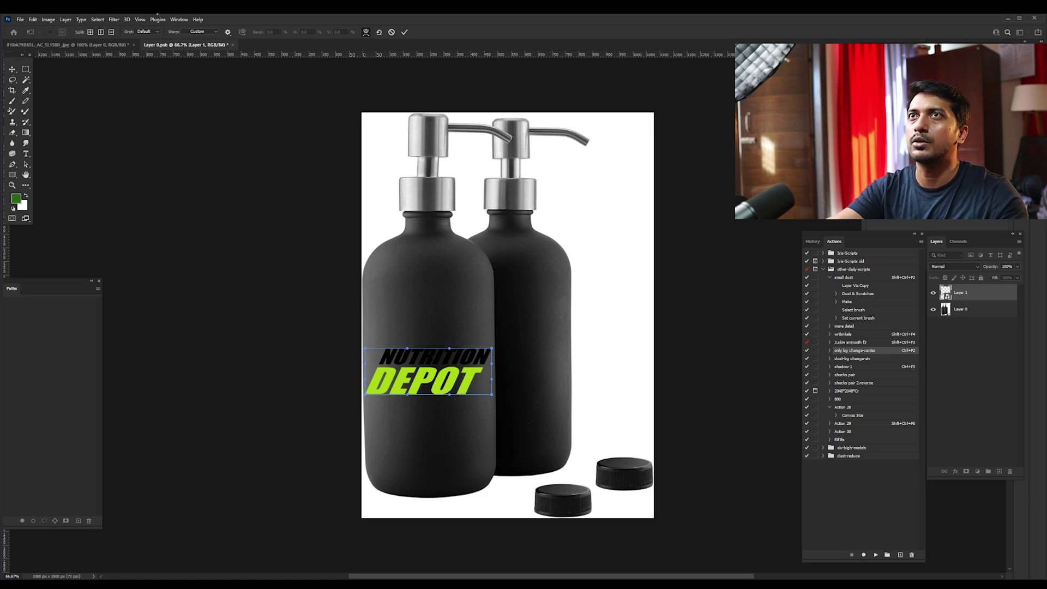
click(203, 32)
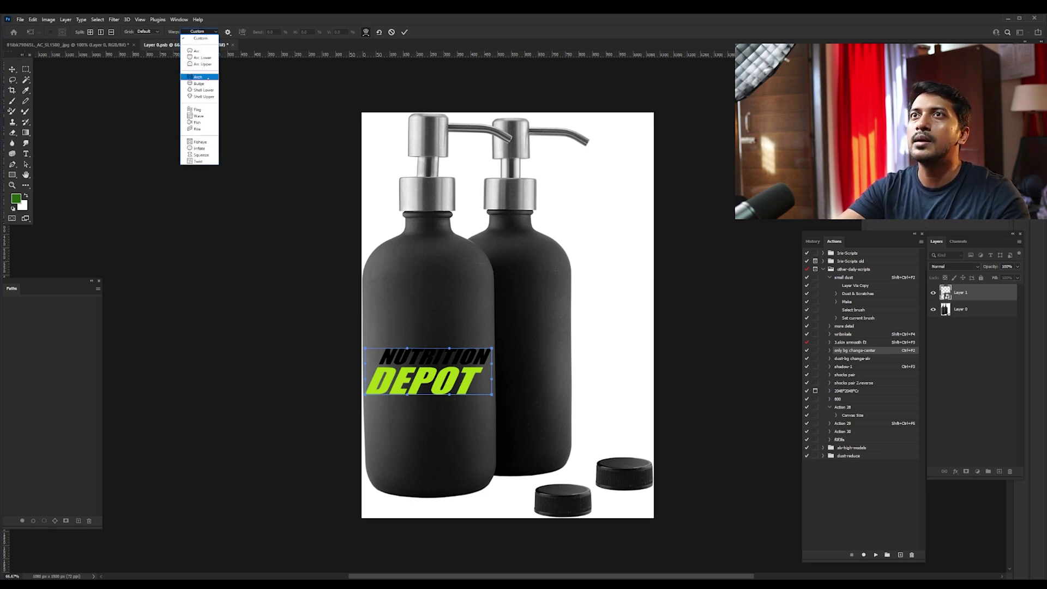
click(198, 77)
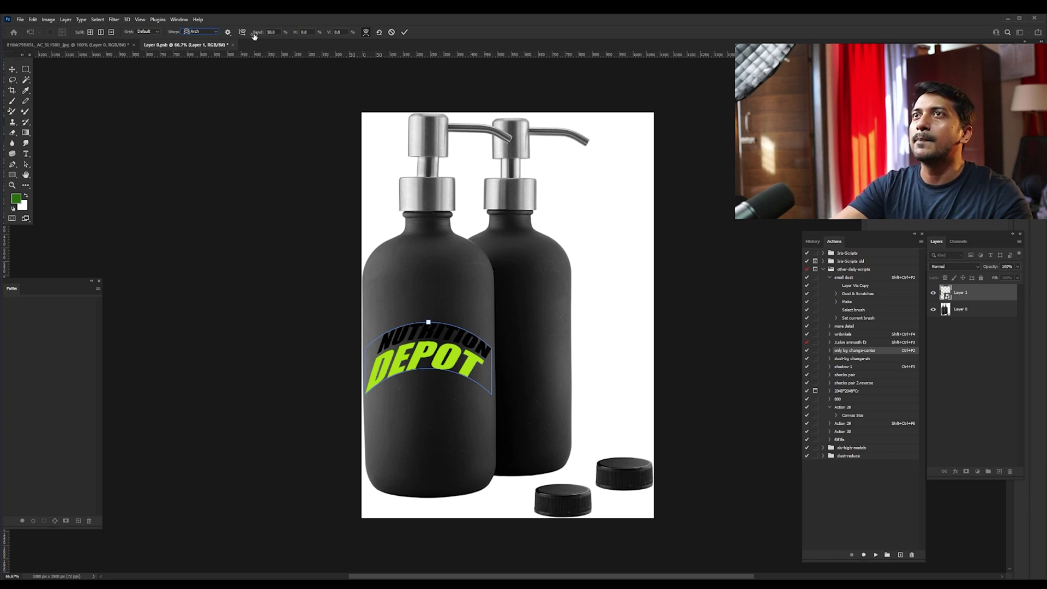
drag(258, 36, 82, 55)
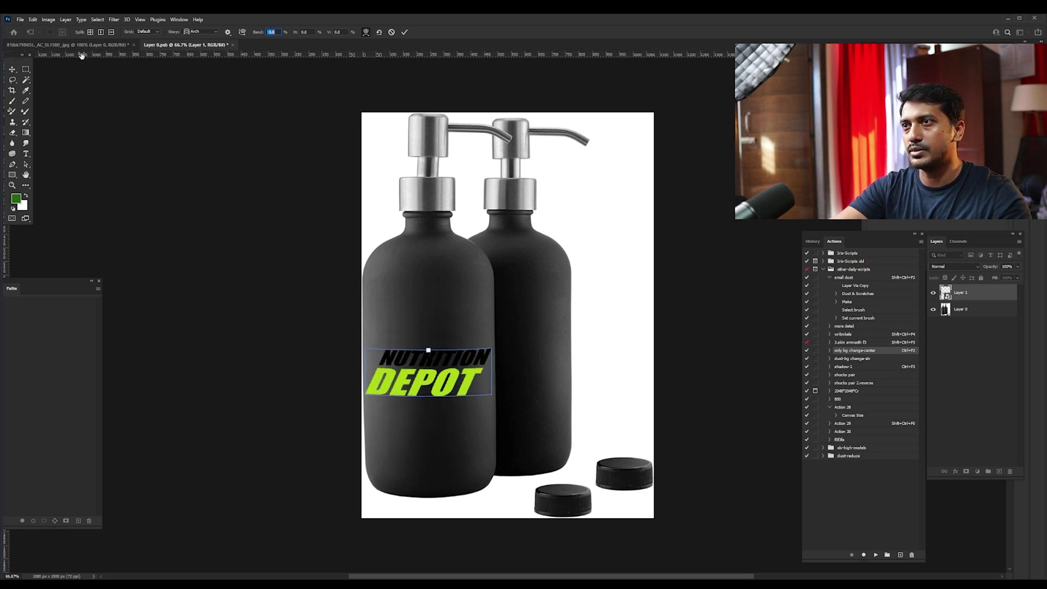
drag(81, 56, 72, 55)
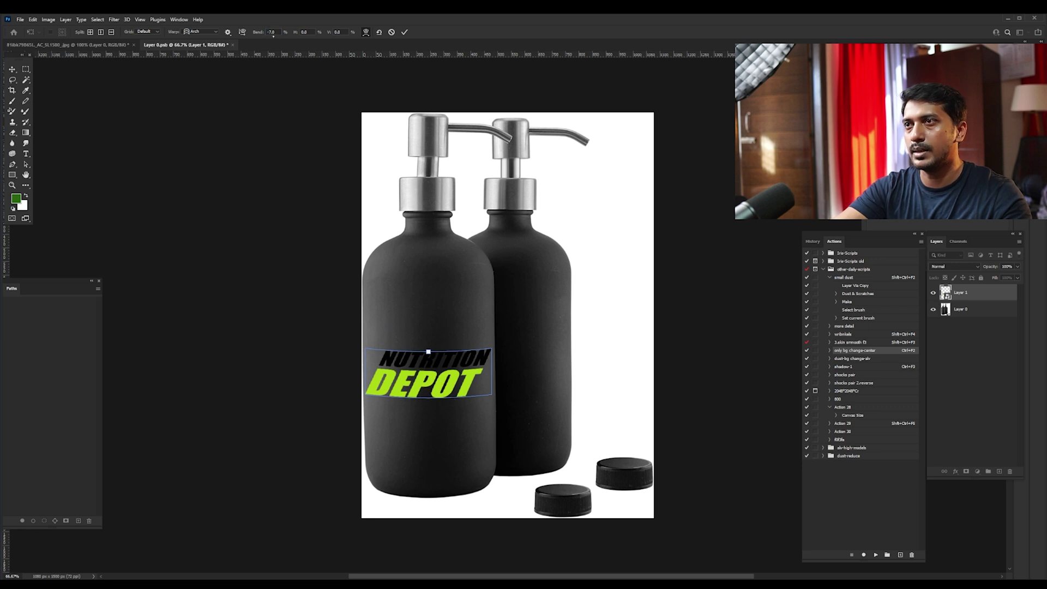
key(Return)
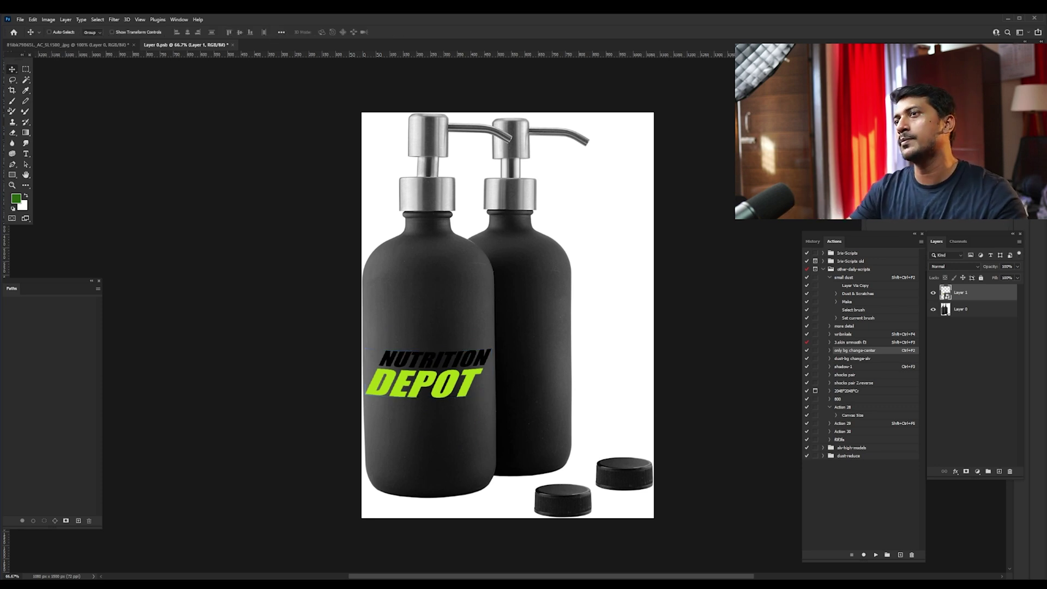
Step: Free-transform the warped logo to rotate it very slightly on the front bottle
key(ctrl)
key(ctrl+t)
drag(510, 331, 518, 329)
key(Return)
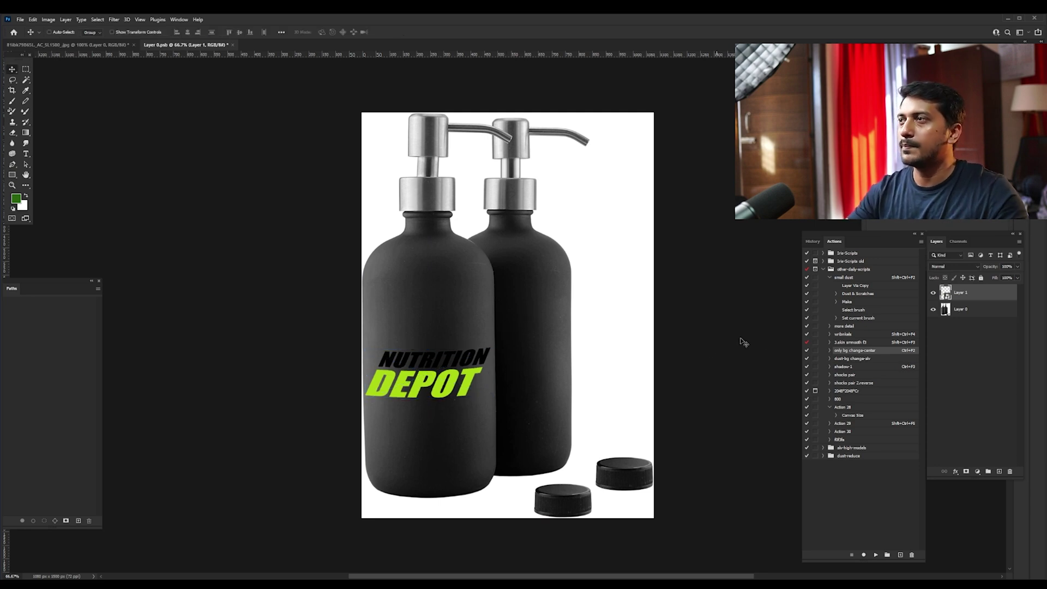
Step: Set the logo layer's blend mode to Vivid Light and check how the logo blends with the bottle
click(953, 266)
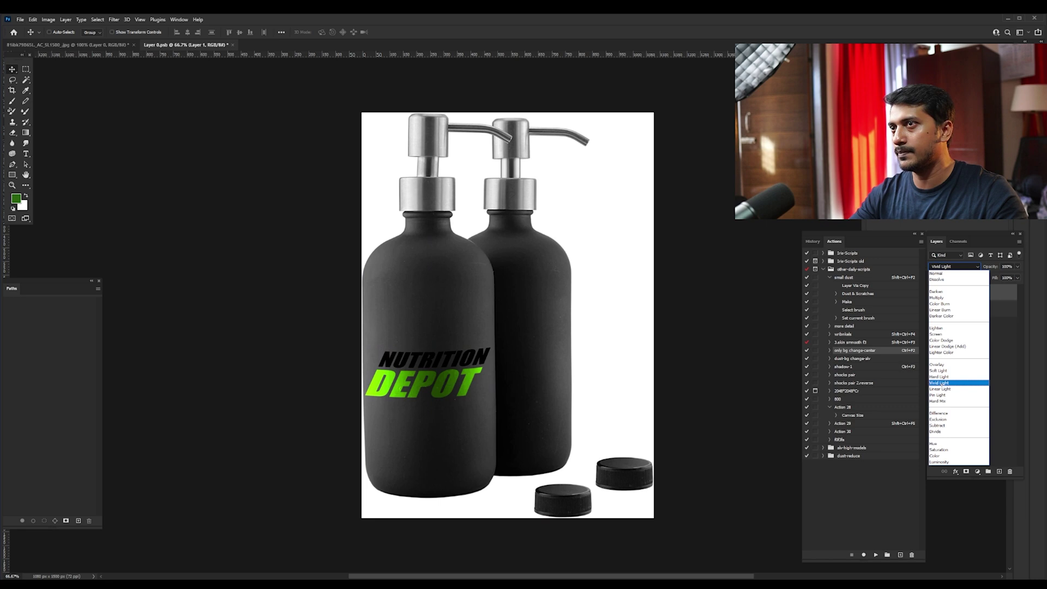
click(939, 383)
key(ctrl)
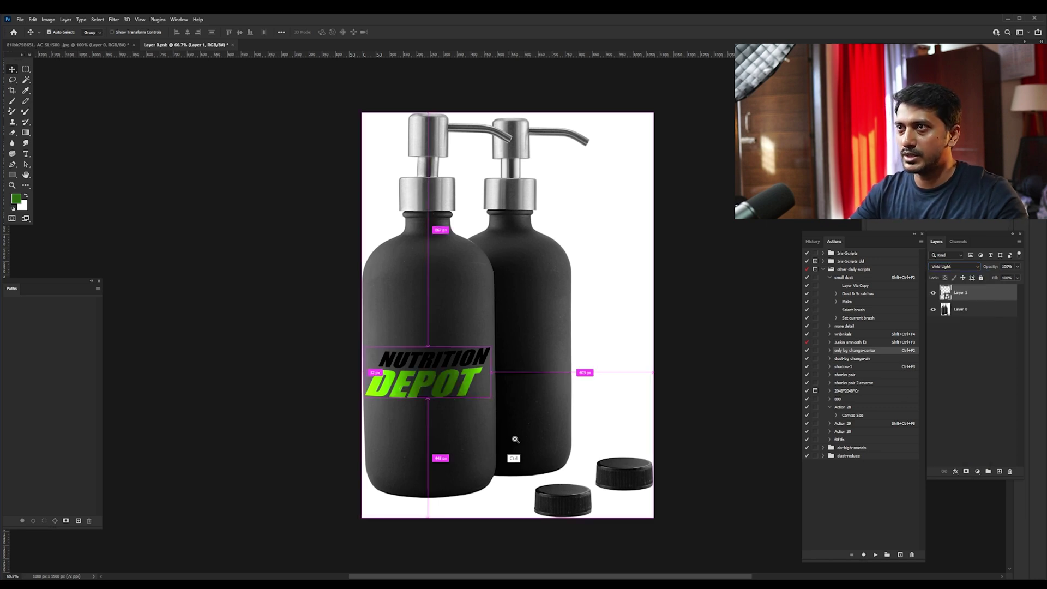
mouse_move(514, 439)
mouse_down()
mouse_move(552, 458)
mouse_move(515, 442)
mouse_up()
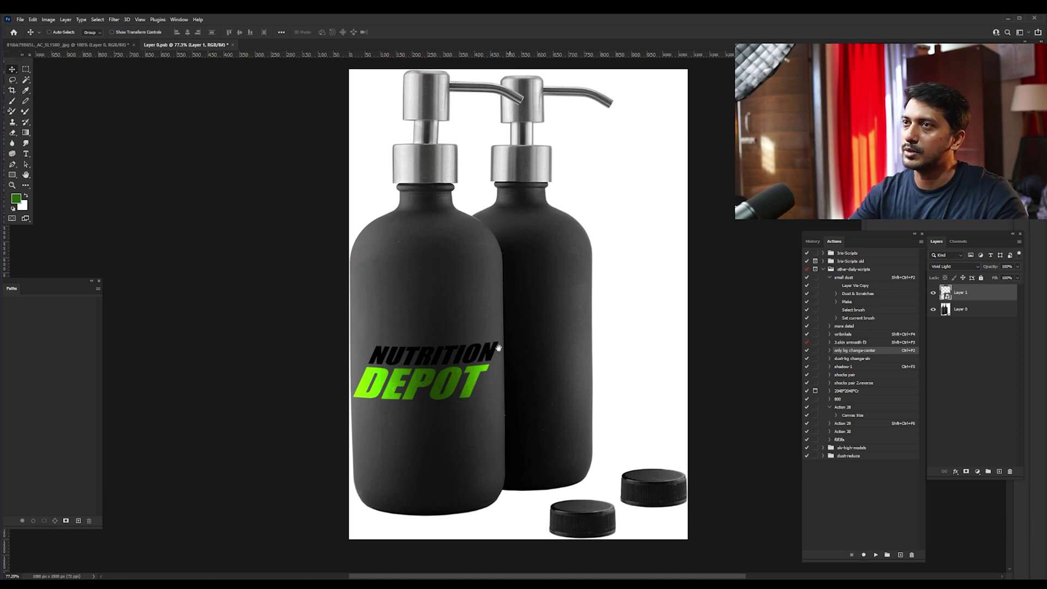
drag(499, 348, 474, 381)
scroll(477, 403, down, 1)
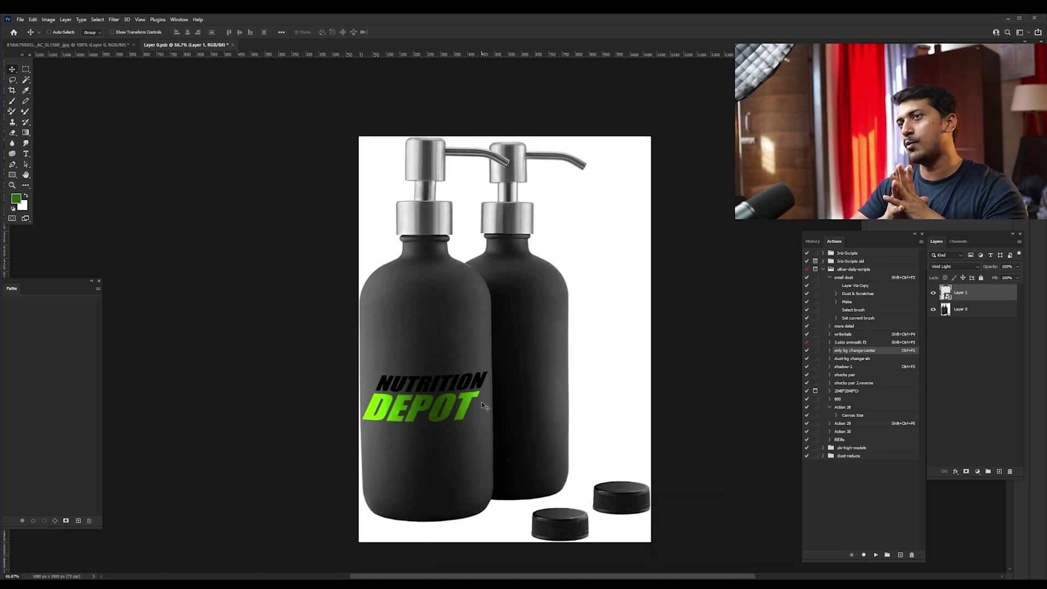